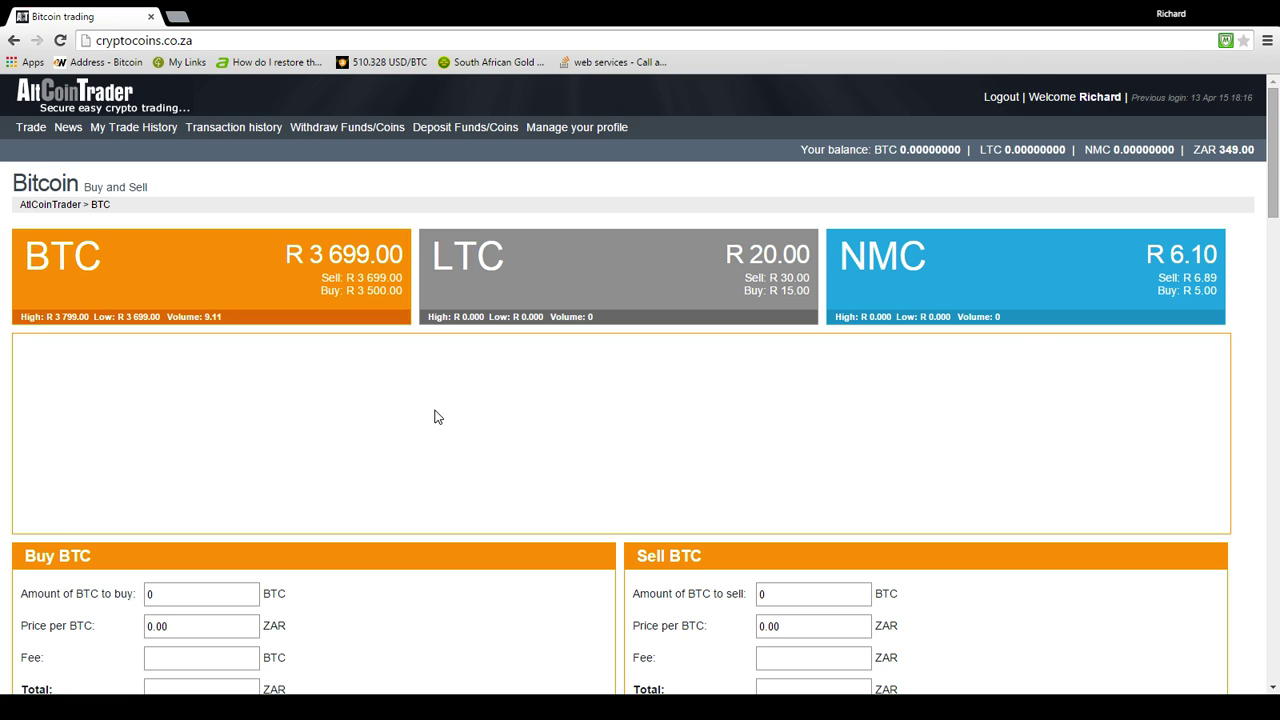
- Look over the Bitcoin trading page, from the BTC, LTC and NMC price tiles to the Buy BTC and Sell BTC forms
{"action": "scroll", "coordinate": [392, 403], "scroll_direction": "down", "scroll_amount": 3}
{"action": "scroll", "coordinate": [392, 403], "scroll_direction": "up", "scroll_amount": 1}
{"action": "scroll", "coordinate": [392, 403], "scroll_direction": "up", "scroll_amount": 3}
{"action": "scroll", "coordinate": [322, 382], "scroll_direction": "down", "scroll_amount": 3}
{"action": "scroll", "coordinate": [322, 382], "scroll_direction": "up", "scroll_amount": 3}
{"action": "scroll", "coordinate": [313, 405], "scroll_direction": "down", "scroll_amount": 2}
{"action": "scroll", "coordinate": [313, 405], "scroll_direction": "up", "scroll_amount": 2}
{"action": "scroll", "coordinate": [313, 411], "scroll_direction": "down", "scroll_amount": 3}
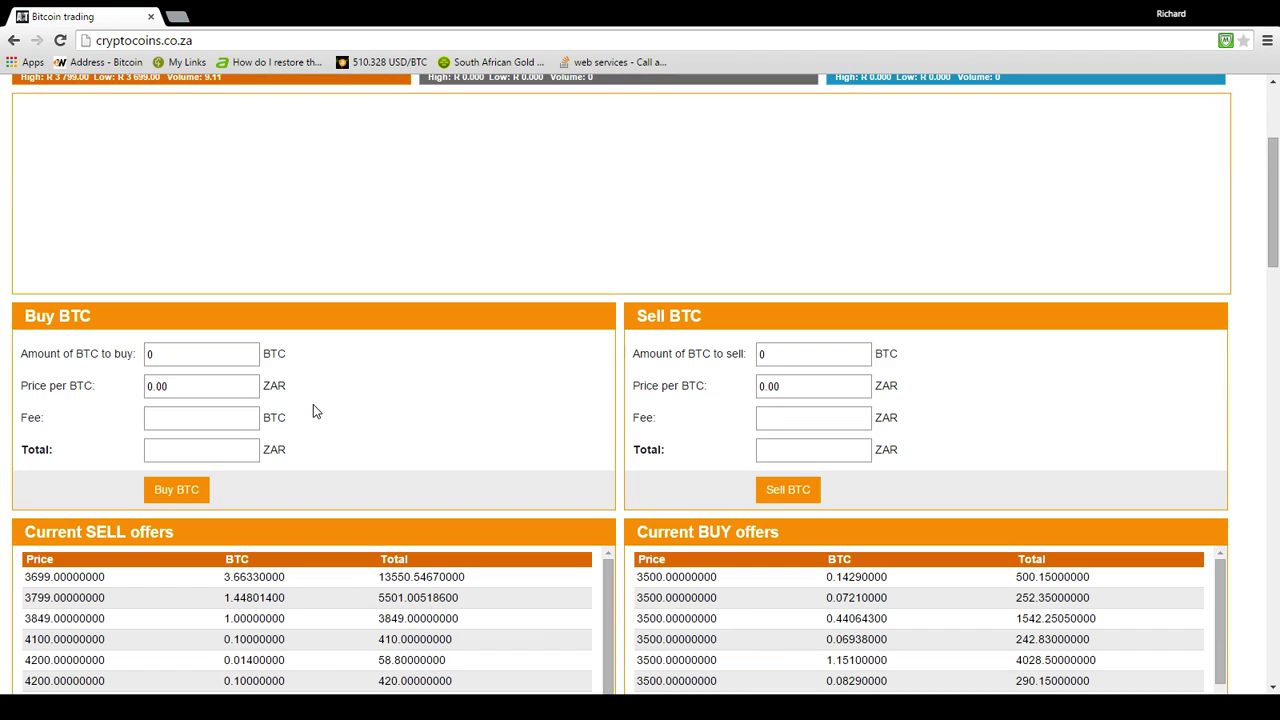
{"action": "scroll", "coordinate": [313, 411], "scroll_direction": "up", "scroll_amount": 3}
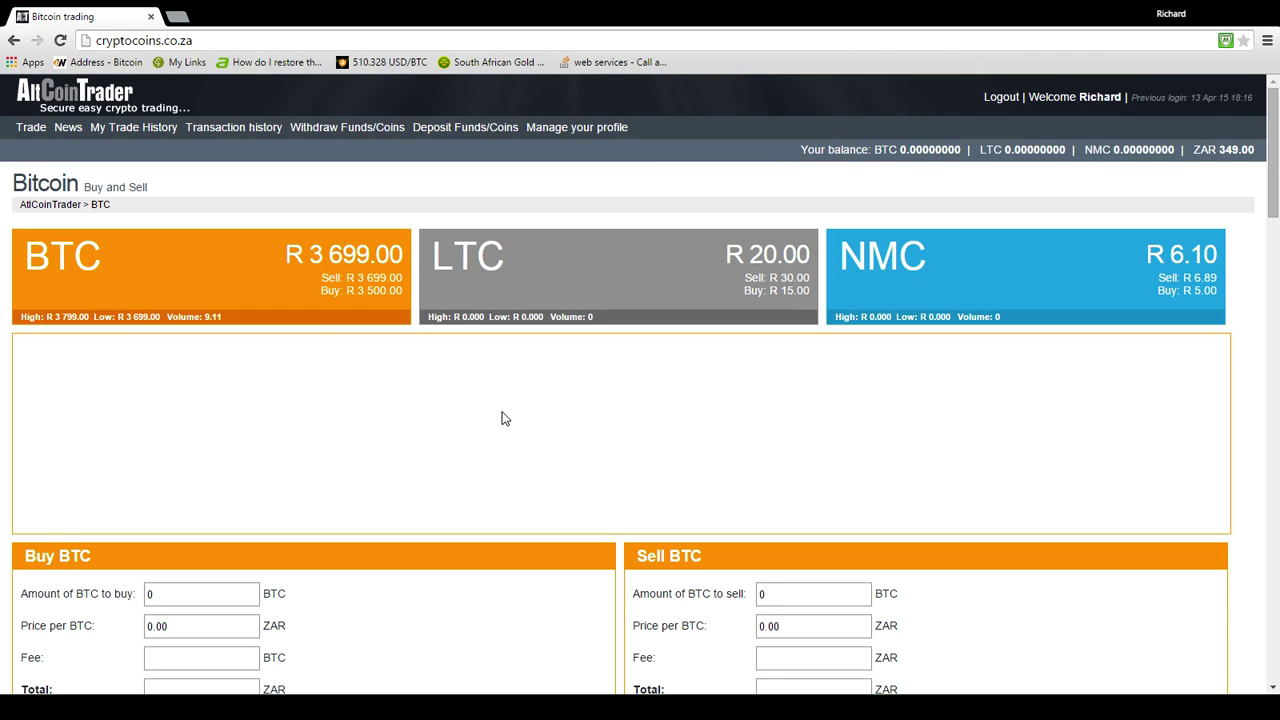
{"action": "scroll", "coordinate": [505, 419], "scroll_direction": "down", "scroll_amount": 2}
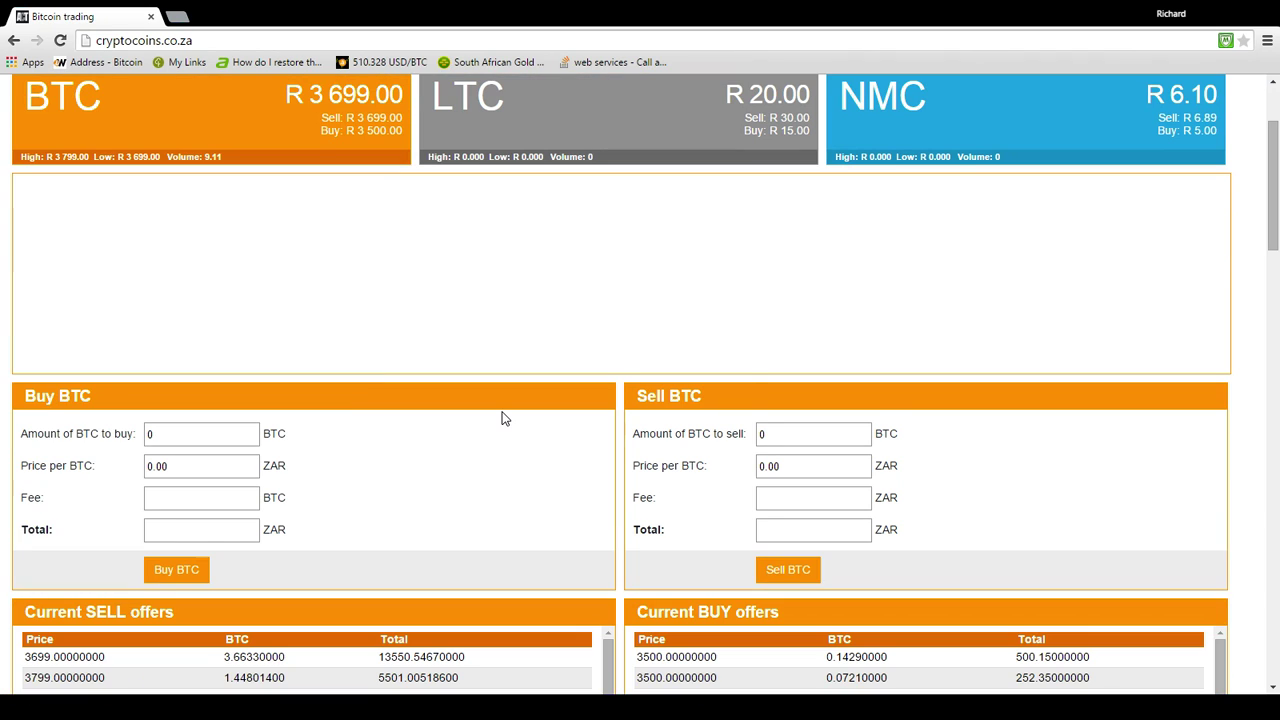
{"action": "scroll", "coordinate": [505, 419], "scroll_direction": "up", "scroll_amount": 2}
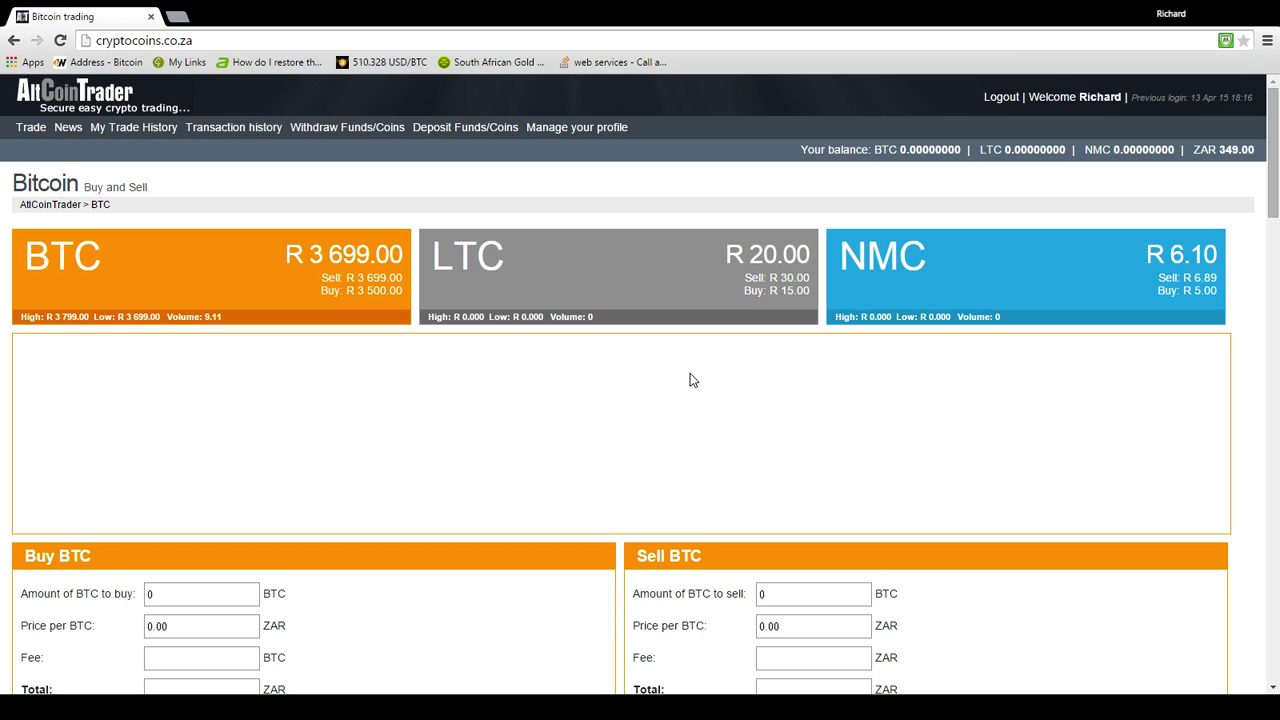
- Examine the Current SELL offers list and compare it with the available ZAR balance
{"action": "scroll", "coordinate": [690, 374], "scroll_direction": "down", "scroll_amount": 3}
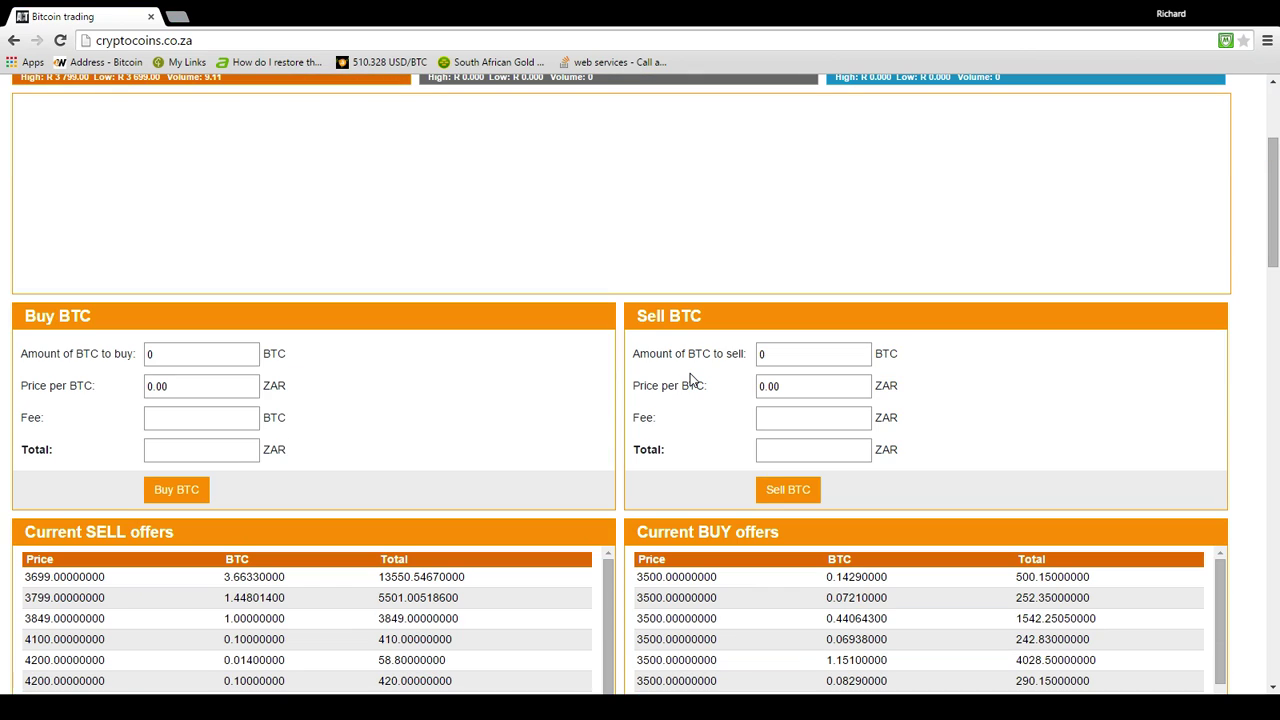
{"action": "scroll", "coordinate": [641, 333], "scroll_direction": "down", "scroll_amount": 1}
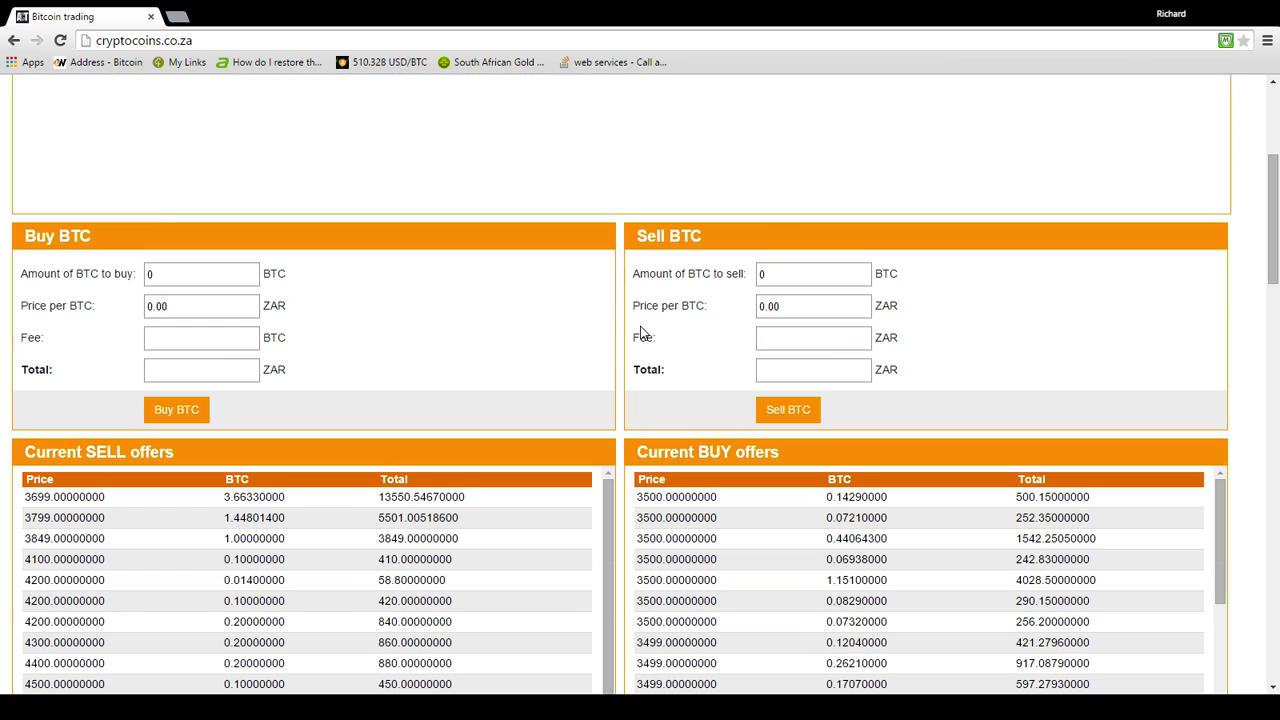
{"action": "scroll", "coordinate": [641, 333], "scroll_direction": "down", "scroll_amount": 2}
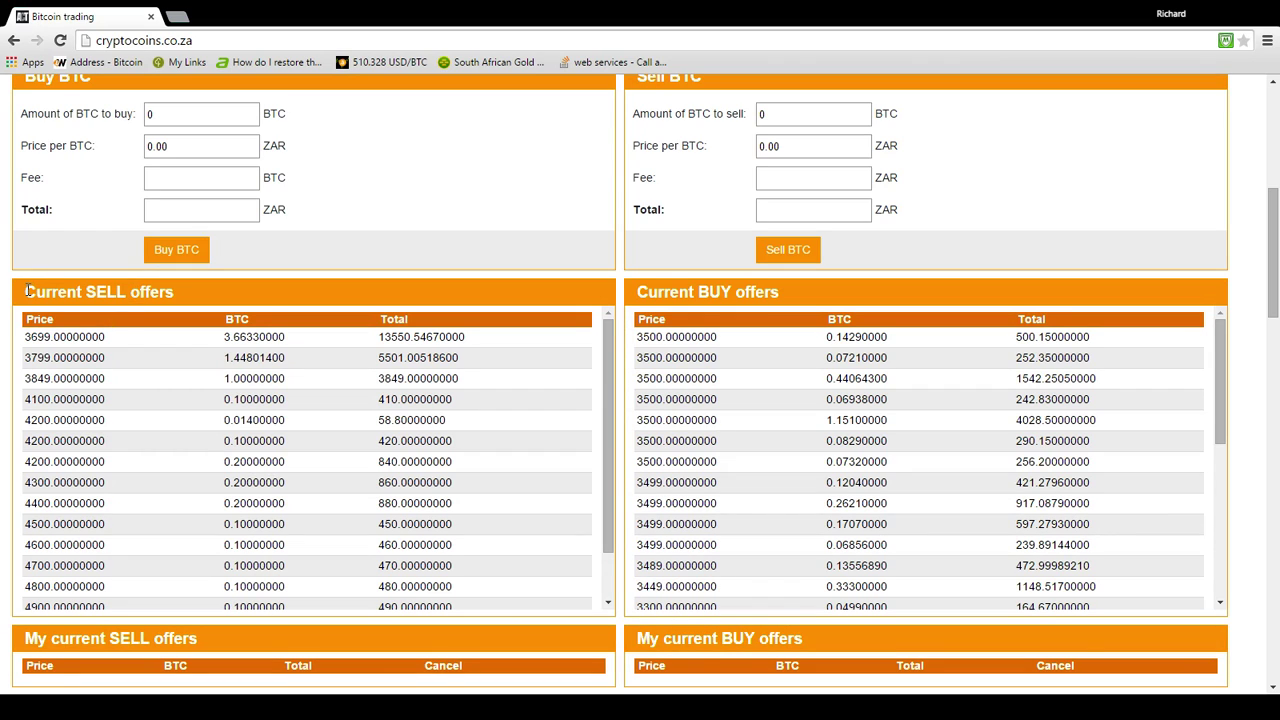
{"action": "left_click_drag", "start_coordinate": [26, 291], "coordinate": [180, 290]}
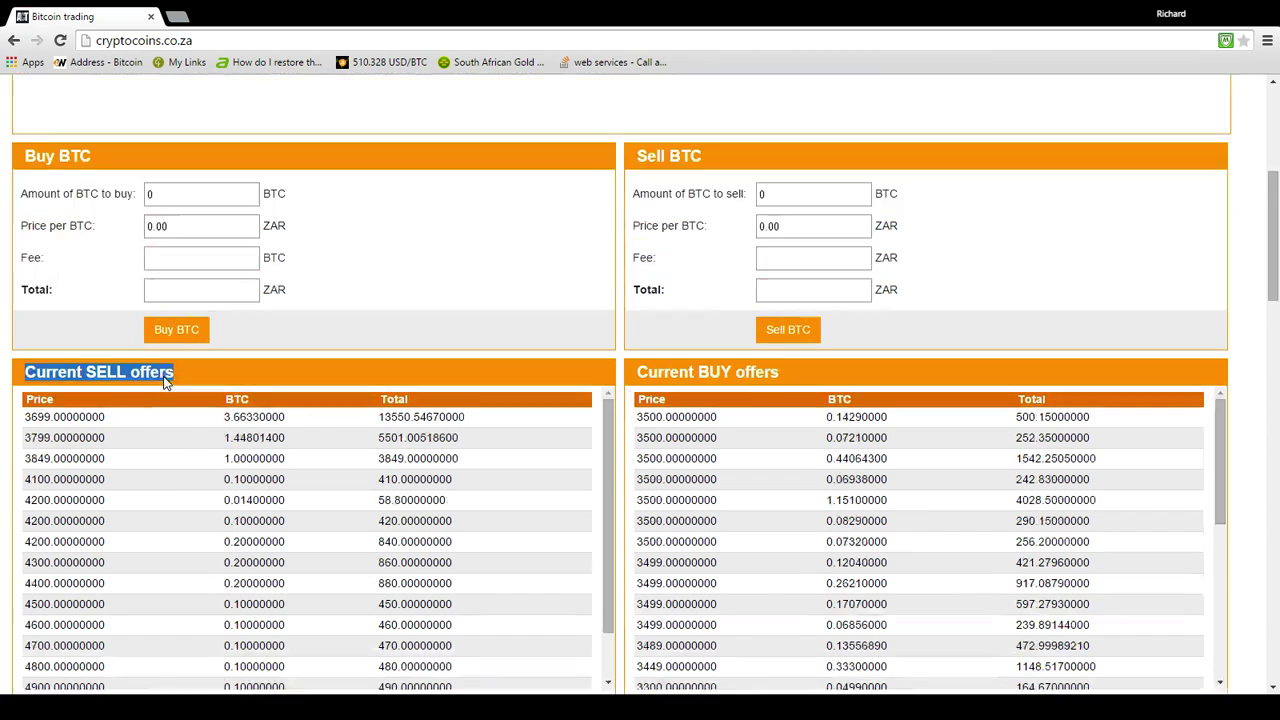
{"action": "scroll", "coordinate": [220, 395], "scroll_direction": "up", "scroll_amount": 5}
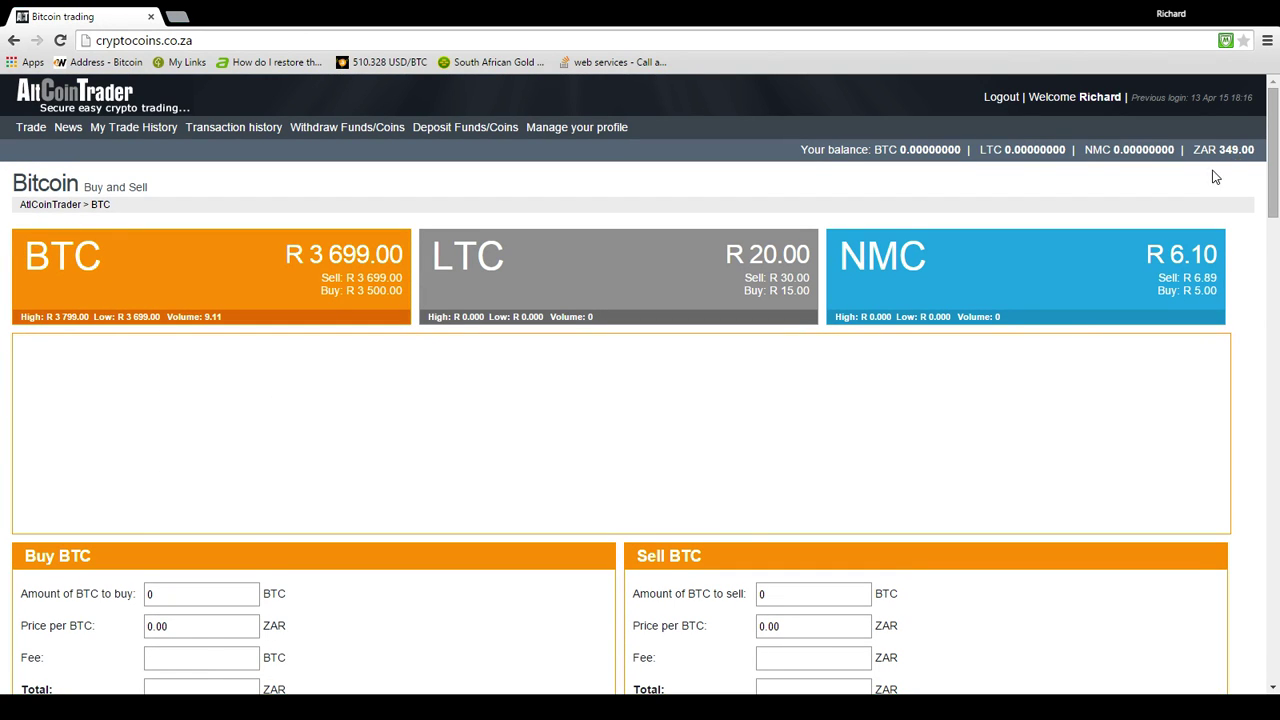
{"action": "scroll", "coordinate": [1214, 175], "scroll_direction": "down", "scroll_amount": 4}
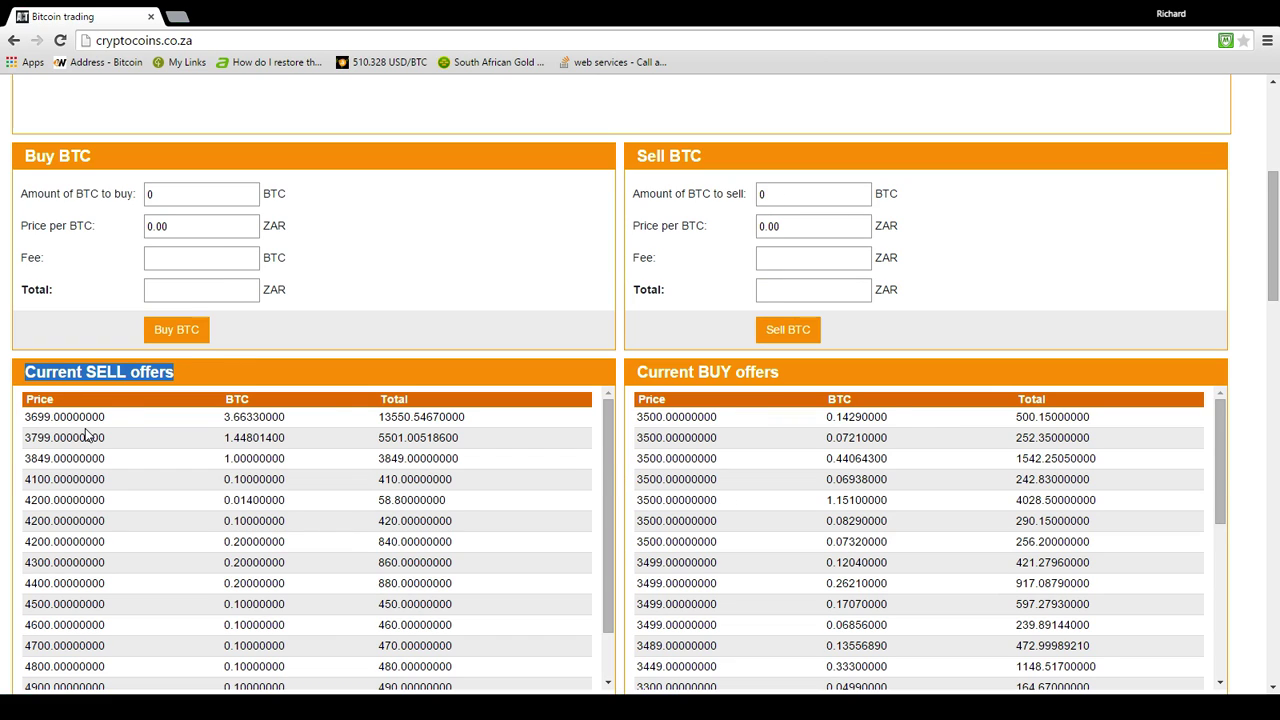
- Fill in the Buy BTC form with a price of 3699 ZAR per BTC and an amount of 0.0698 BTC
{"action": "scroll", "coordinate": [85, 432], "scroll_direction": "up", "scroll_amount": 1}
{"action": "scroll", "coordinate": [323, 372], "scroll_direction": "up", "scroll_amount": 2}
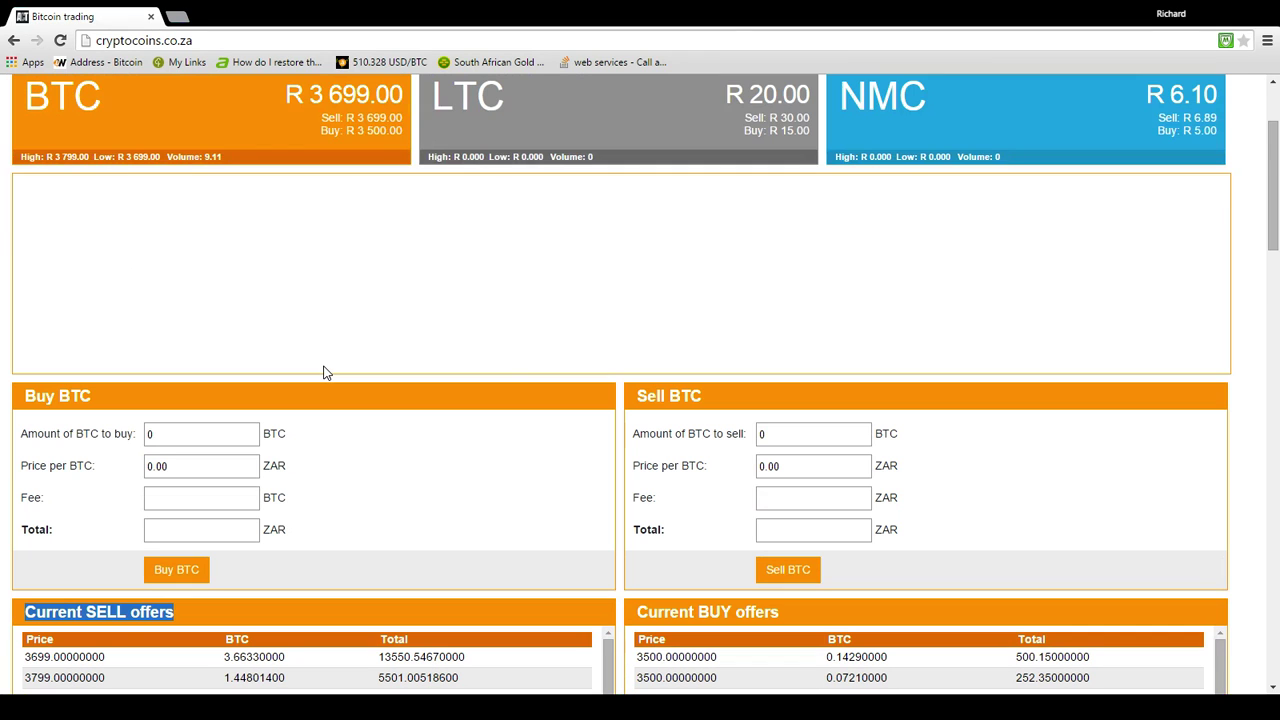
{"action": "scroll", "coordinate": [260, 443], "scroll_direction": "down", "scroll_amount": 1}
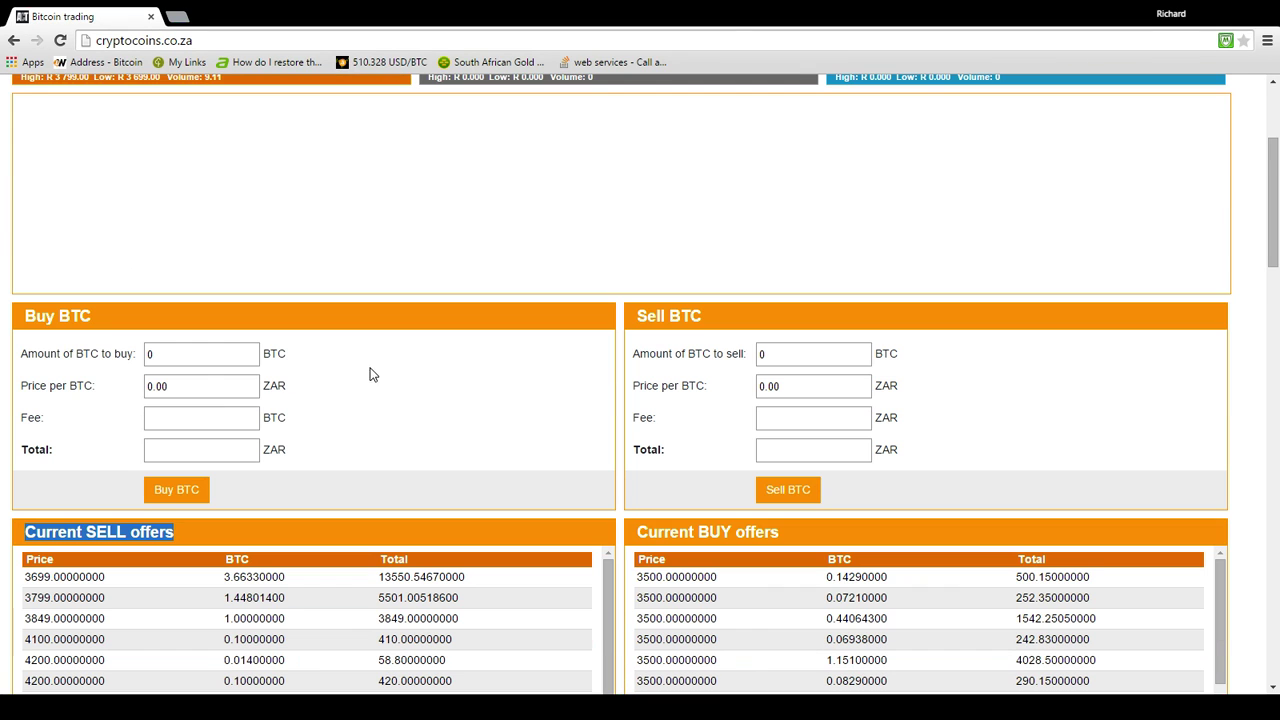
{"action": "left_click", "coordinate": [170, 383]}
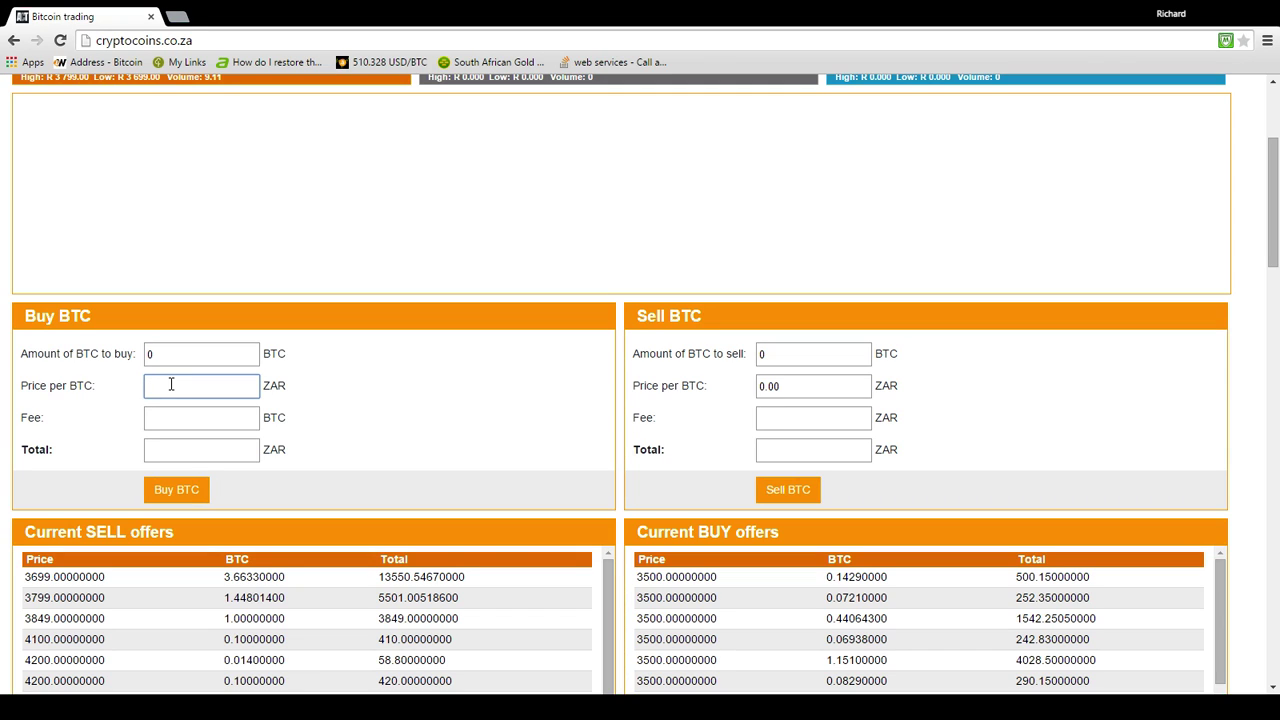
{"action": "type", "text": "3699"}
{"action": "left_click", "coordinate": [426, 364]}
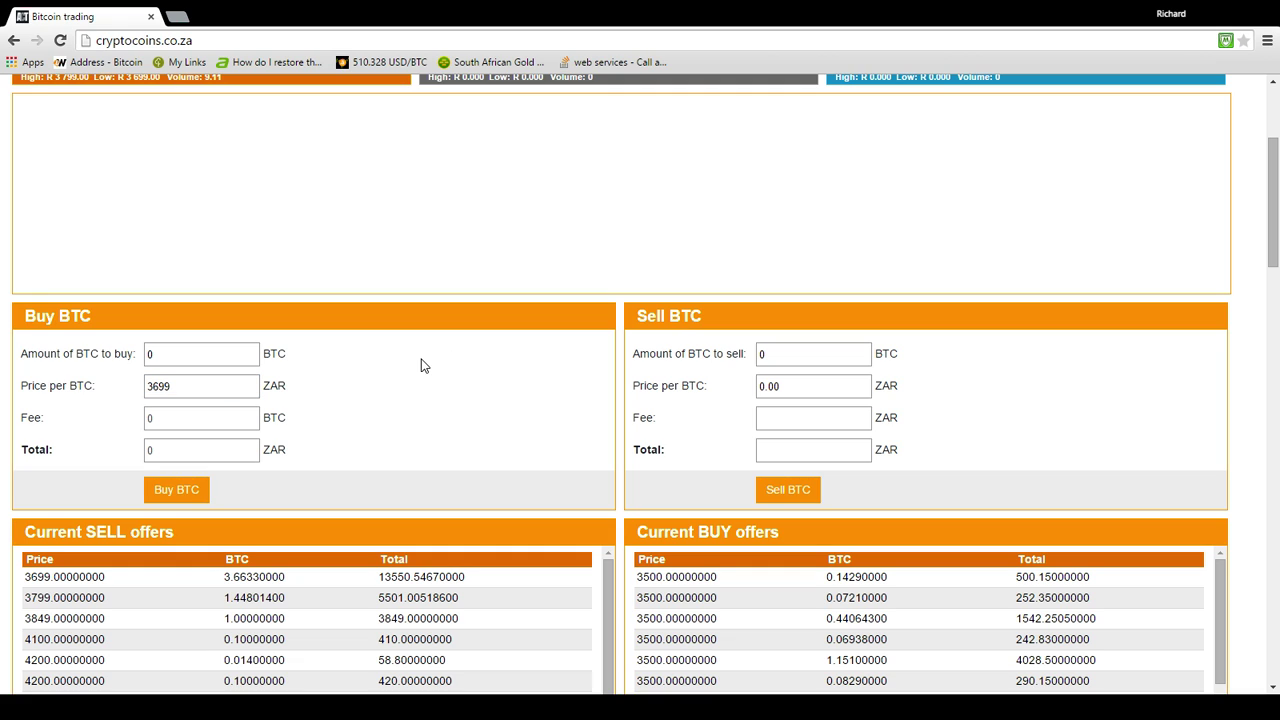
{"action": "left_click", "coordinate": [159, 353]}
{"action": "type", "text": "0.069"}
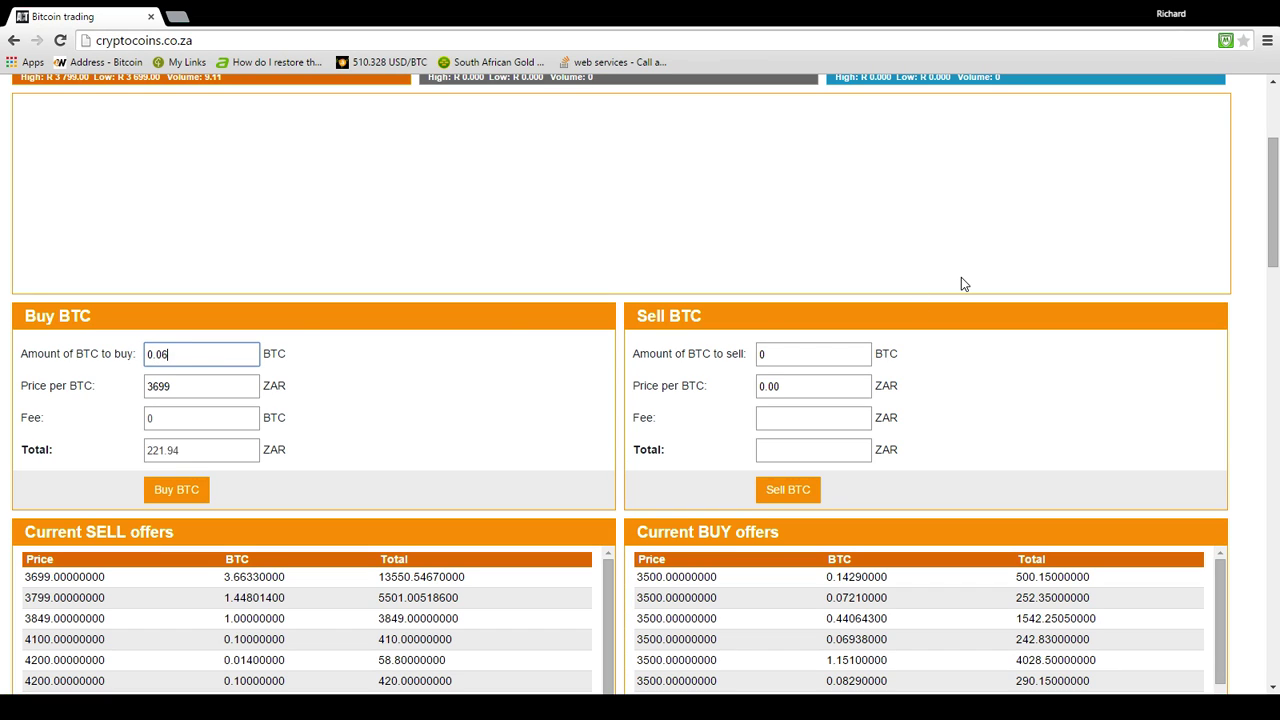
{"action": "type", "text": "8"}
- Set the price per BTC in the Buy BTC form to 3599 ZAR
{"action": "scroll", "coordinate": [444, 442], "scroll_direction": "down", "scroll_amount": 2}
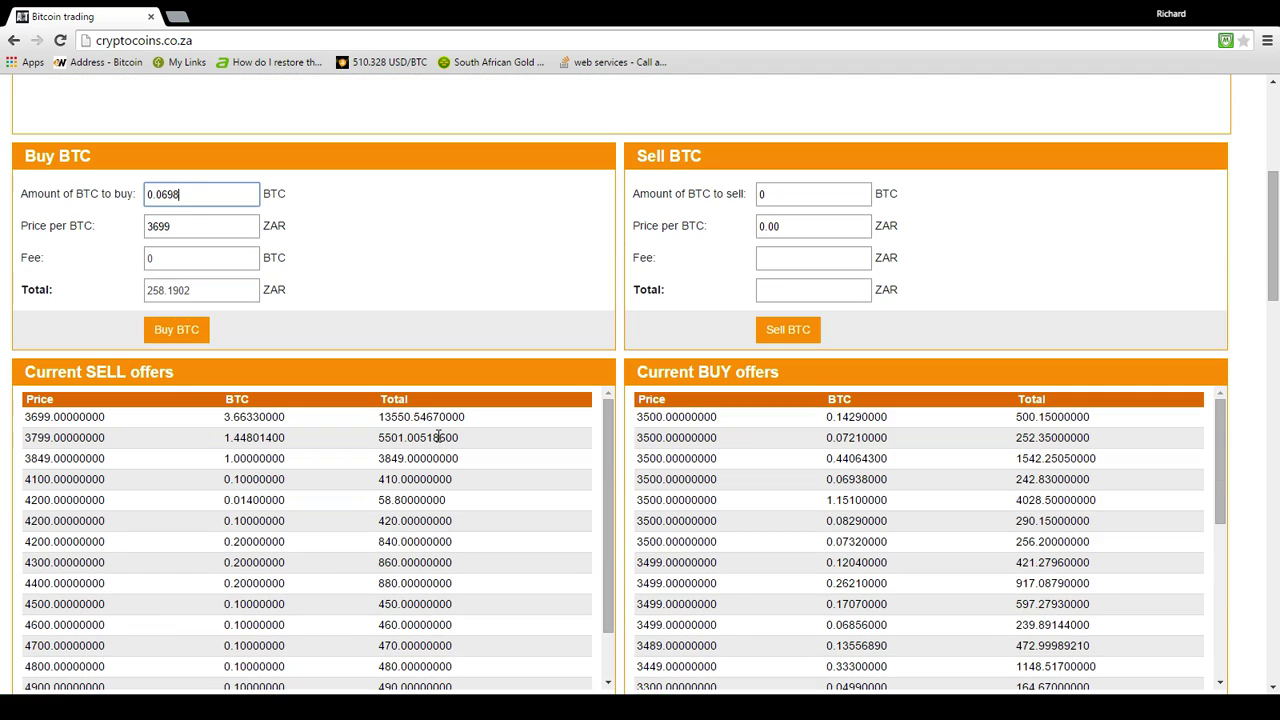
{"action": "scroll", "coordinate": [376, 324], "scroll_direction": "down", "scroll_amount": 1}
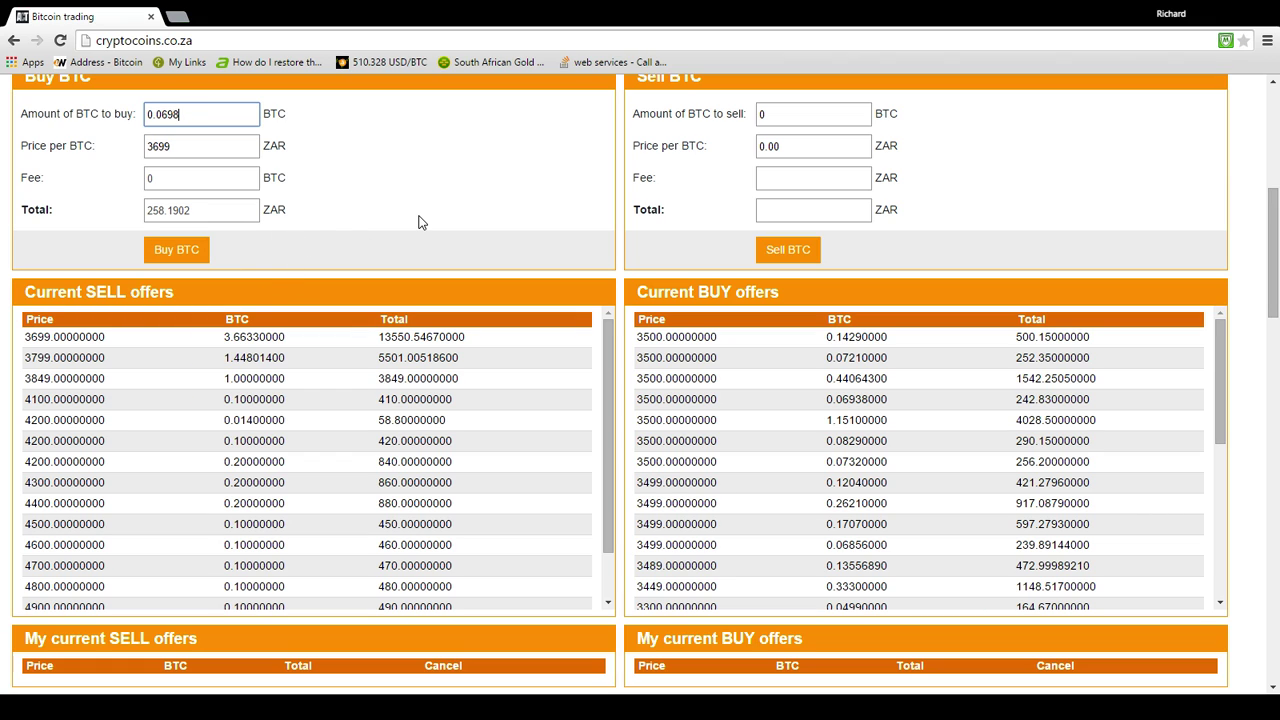
{"action": "scroll", "coordinate": [419, 222], "scroll_direction": "up", "scroll_amount": 3}
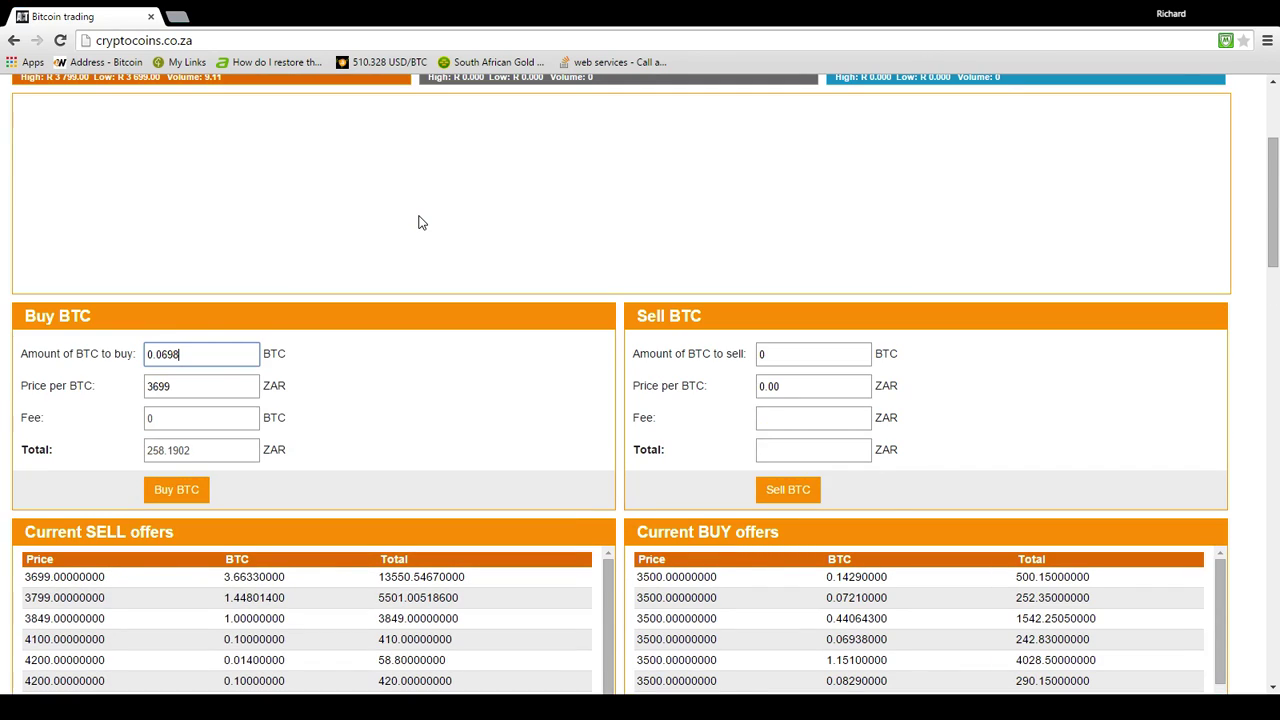
{"action": "scroll", "coordinate": [420, 222], "scroll_direction": "up", "scroll_amount": 2}
{"action": "scroll", "coordinate": [420, 266], "scroll_direction": "down", "scroll_amount": 1}
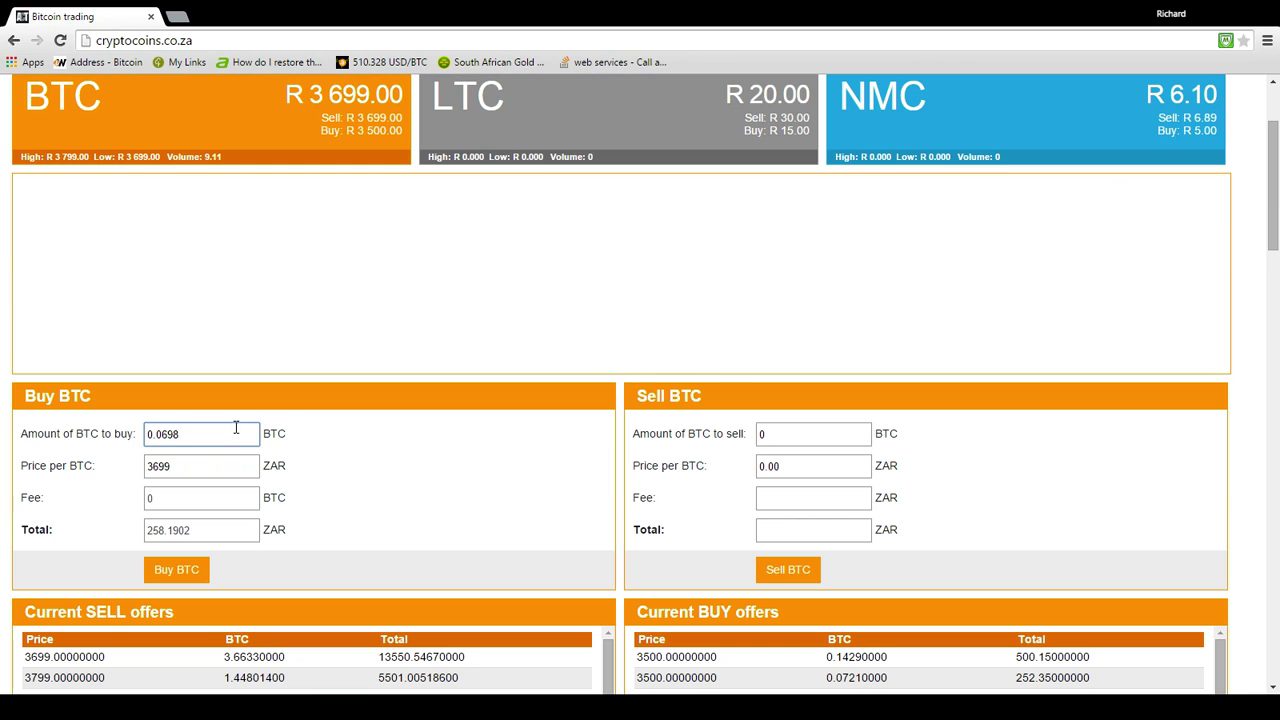
{"action": "left_click_drag", "start_coordinate": [190, 467], "coordinate": [137, 470]}
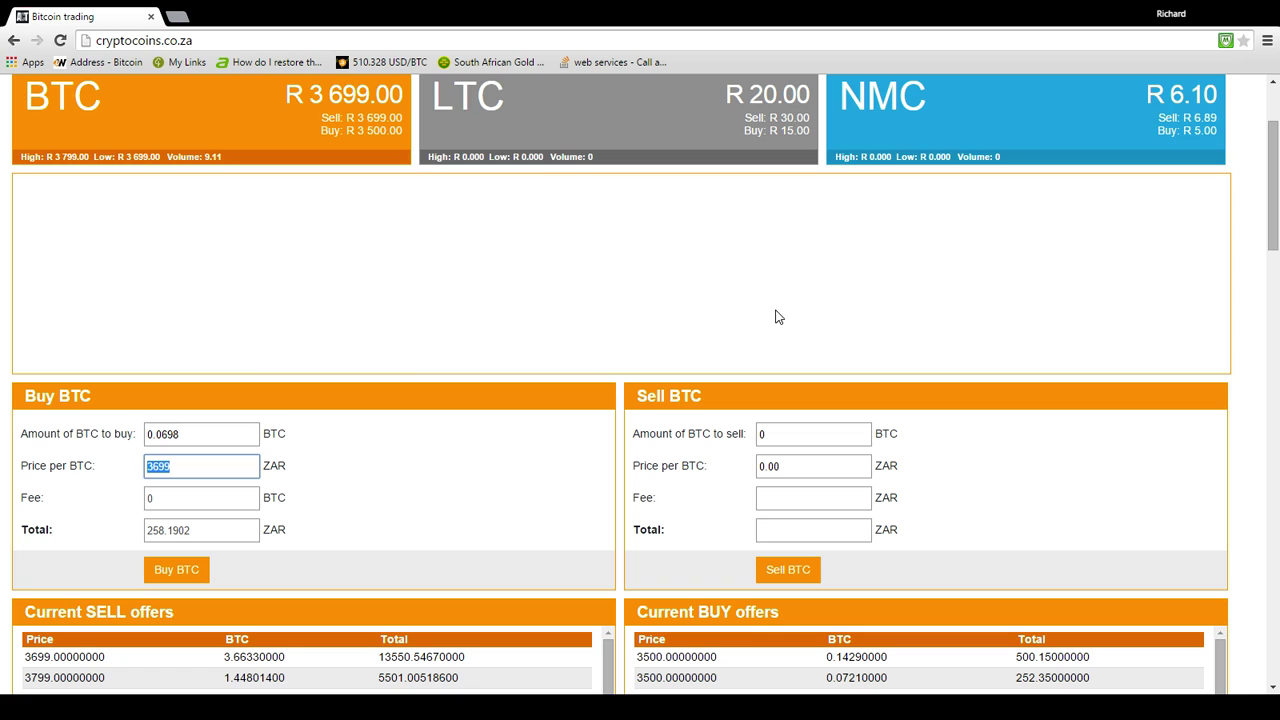
{"action": "scroll", "coordinate": [690, 392], "scroll_direction": "down", "scroll_amount": 1}
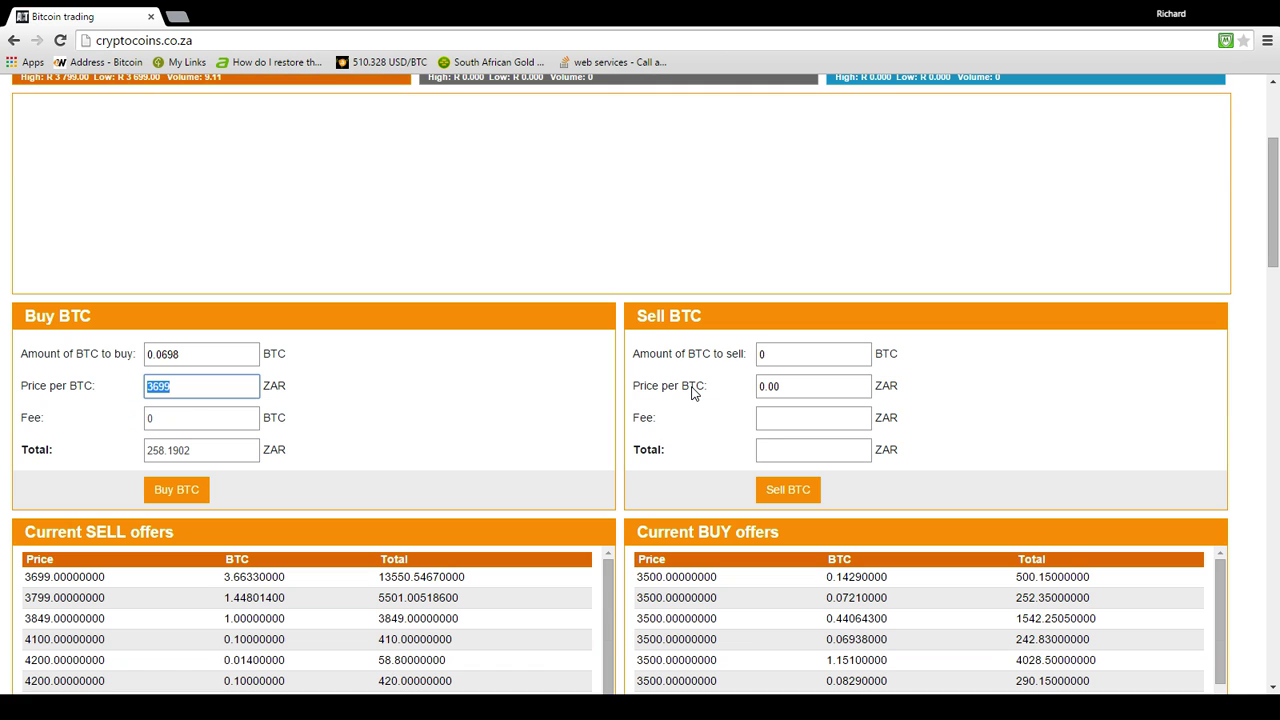
{"action": "left_click", "coordinate": [180, 391]}
{"action": "left_click_drag", "start_coordinate": [180, 391], "coordinate": [137, 374]}
{"action": "type", "text": "3"}
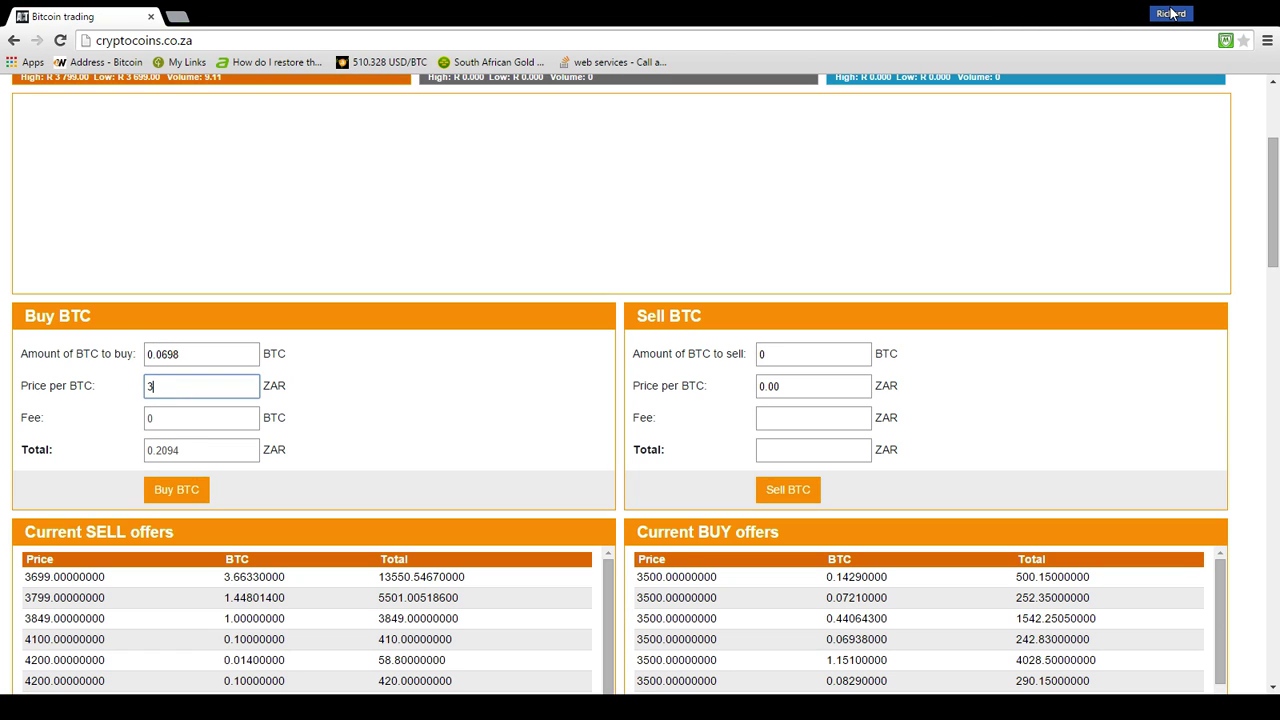
{"action": "type", "text": "599"}
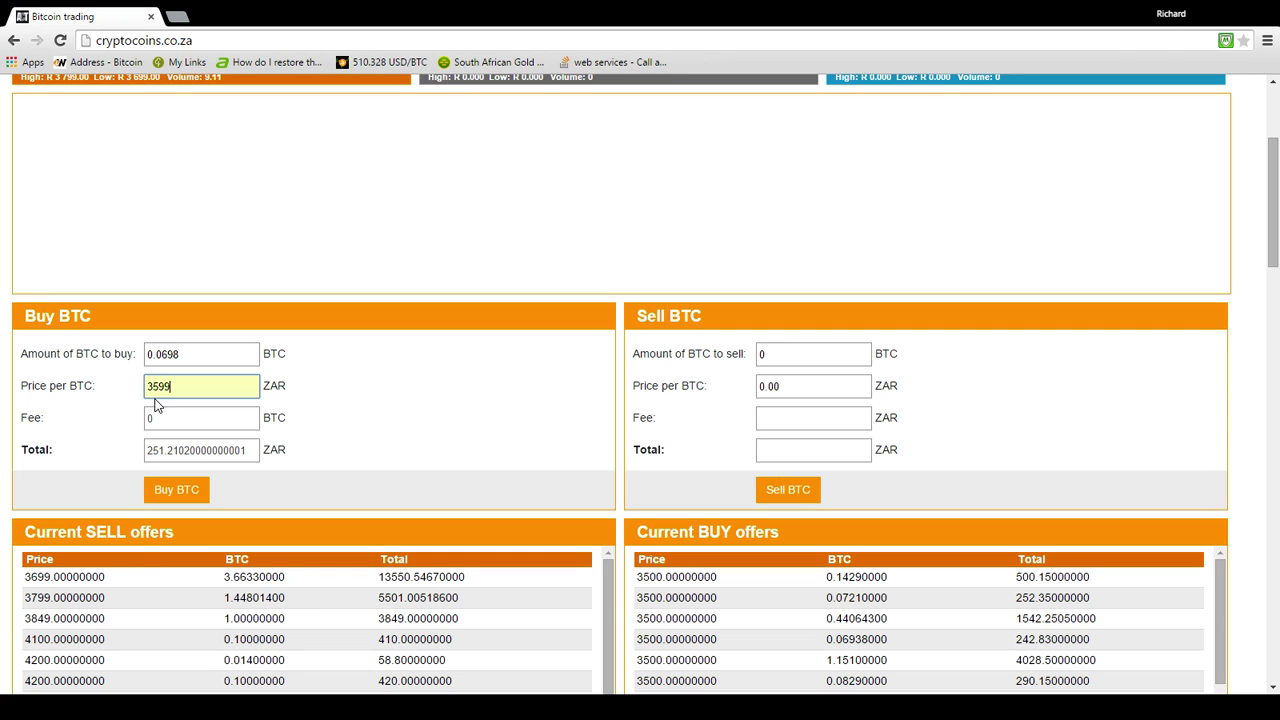
{"action": "left_click", "coordinate": [373, 377]}
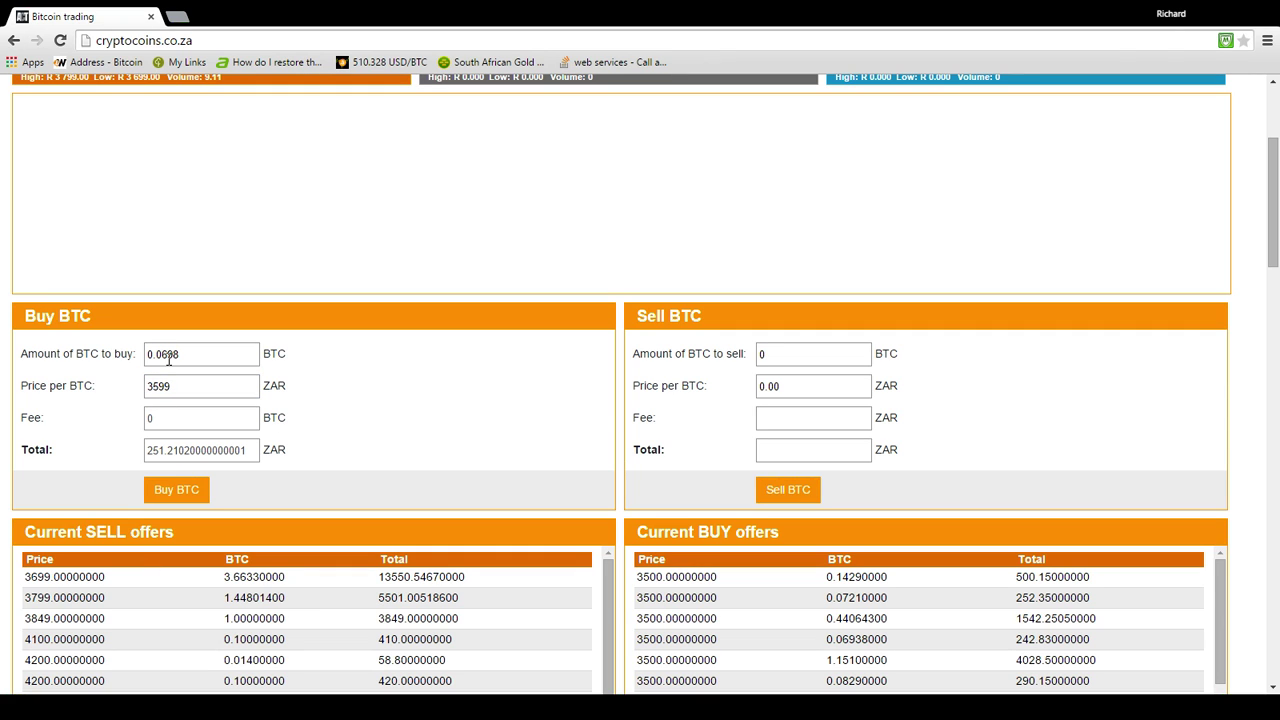
- Check the account's BTC balance and submit the buy order for 0.0698 BTC at 3599 ZAR
{"action": "left_click", "coordinate": [180, 489]}
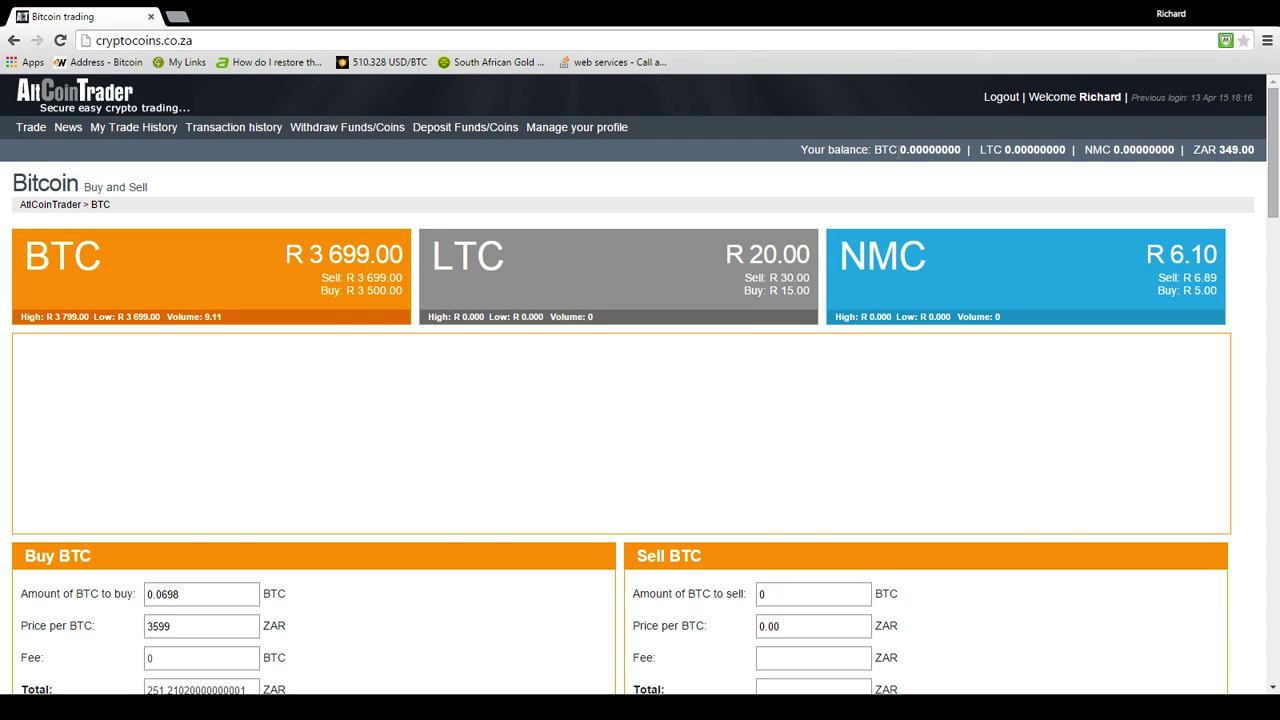
{"action": "left_click_drag", "start_coordinate": [900, 150], "coordinate": [948, 150]}
{"action": "scroll", "coordinate": [664, 336], "scroll_direction": "down", "scroll_amount": 2}
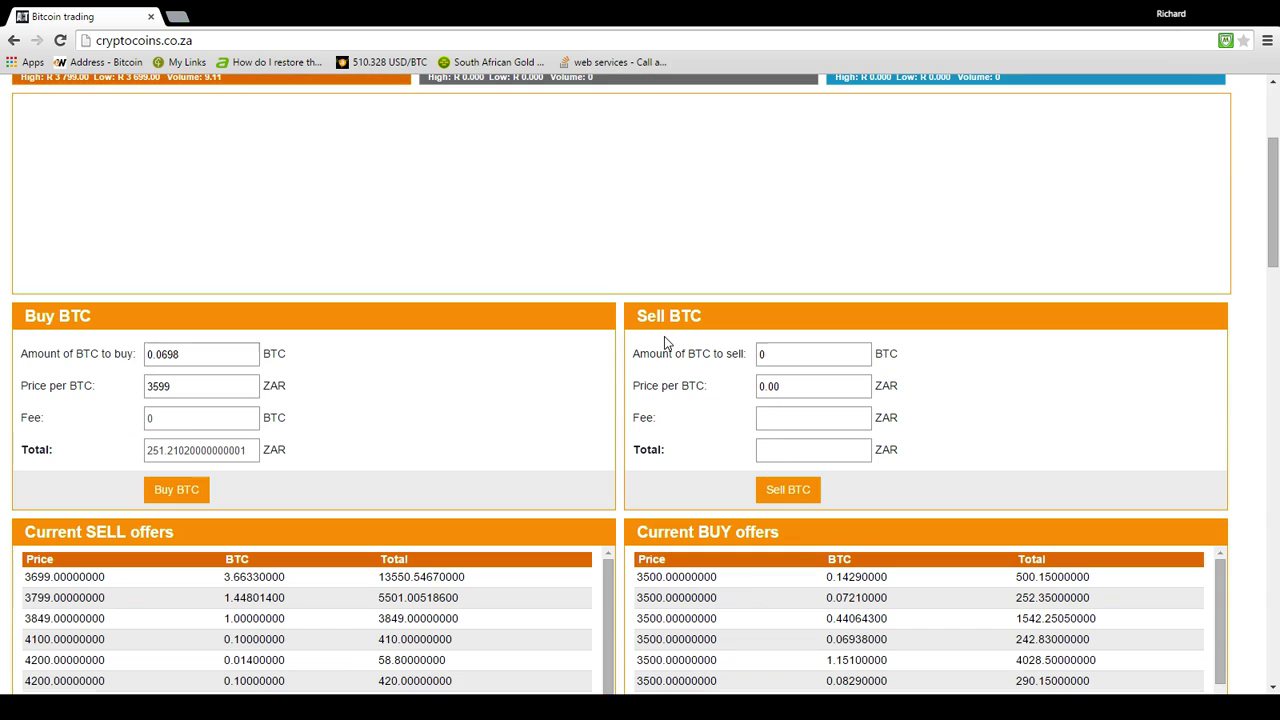
{"action": "left_click", "coordinate": [176, 489]}
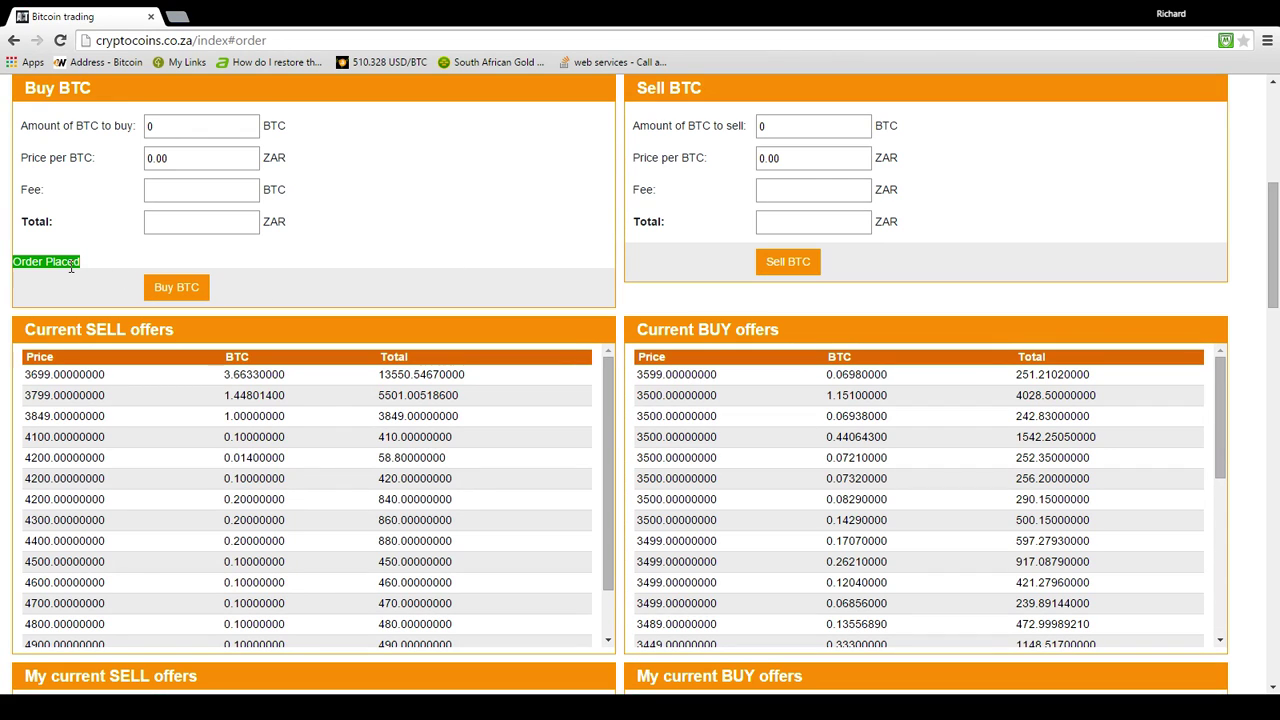
- Review the account's BTC and ZAR balances and the placed order's price and total under My current BUY offers
{"action": "scroll", "coordinate": [443, 294], "scroll_direction": "up", "scroll_amount": 5}
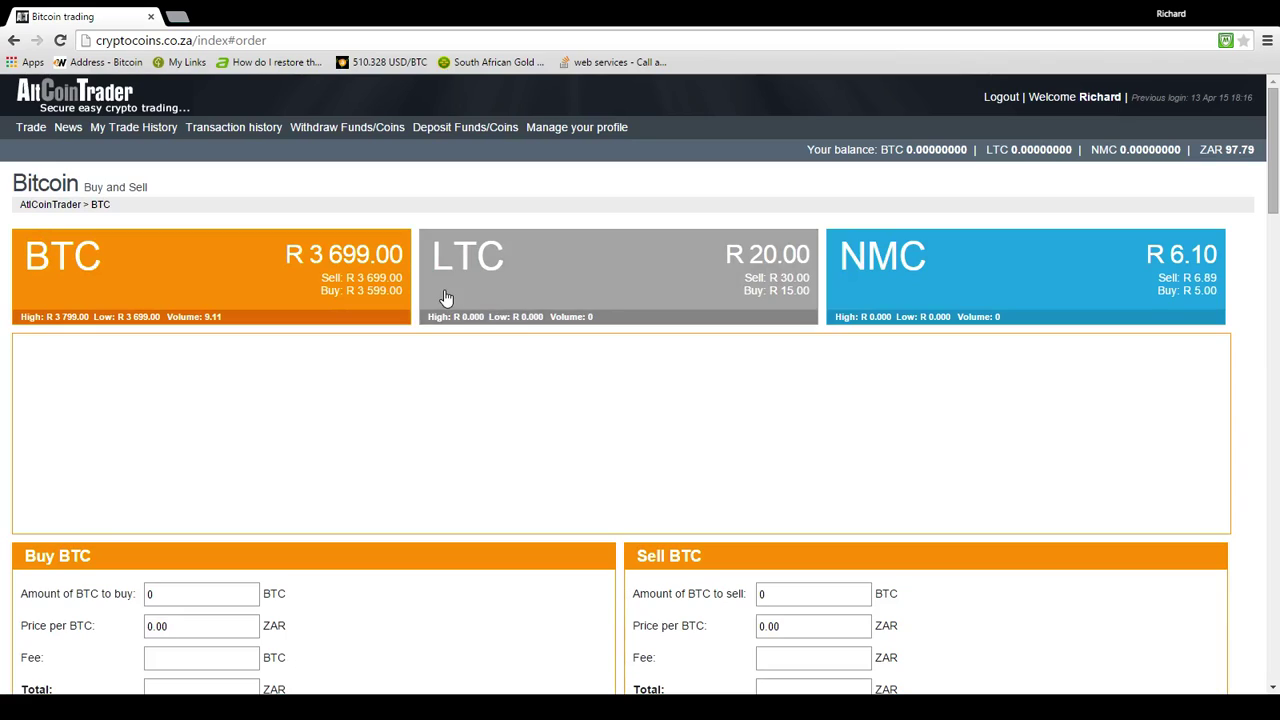
{"action": "double_click", "coordinate": [910, 149]}
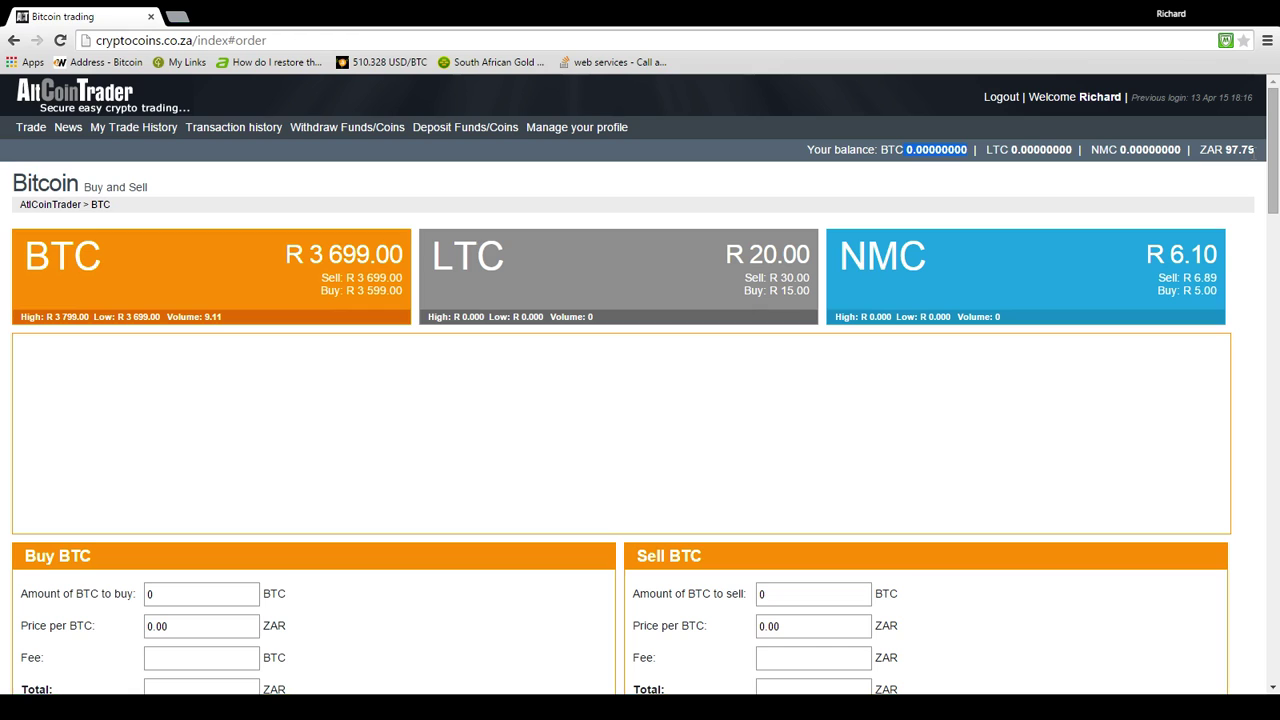
{"action": "scroll", "coordinate": [1218, 177], "scroll_direction": "down", "scroll_amount": 3}
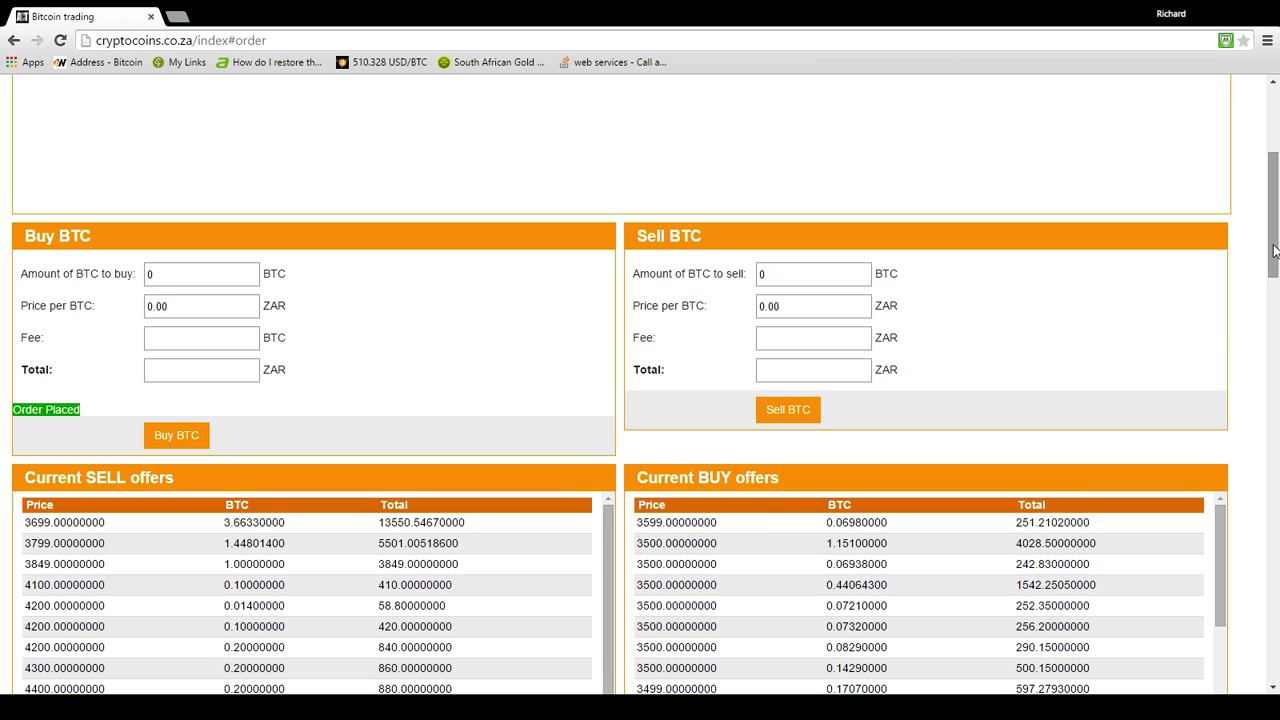
{"action": "left_click_drag", "start_coordinate": [1273, 250], "coordinate": [1273, 334]}
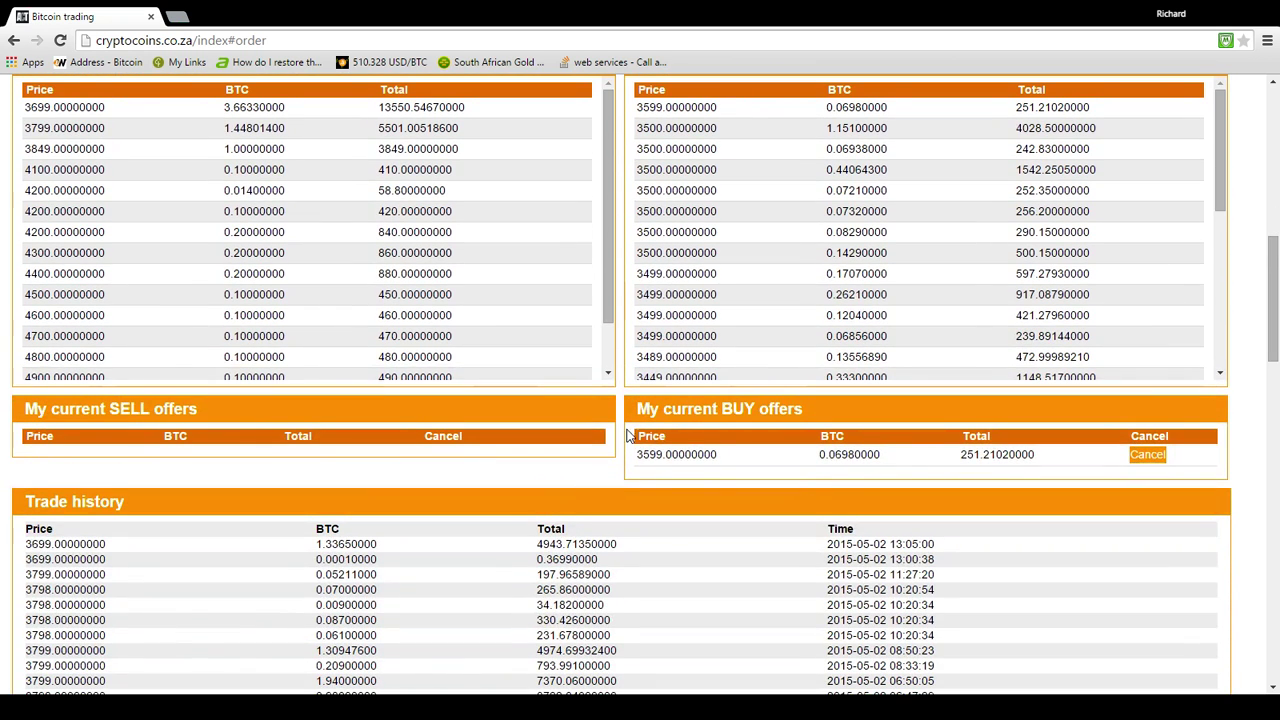
{"action": "left_click_drag", "start_coordinate": [636, 410], "coordinate": [816, 408]}
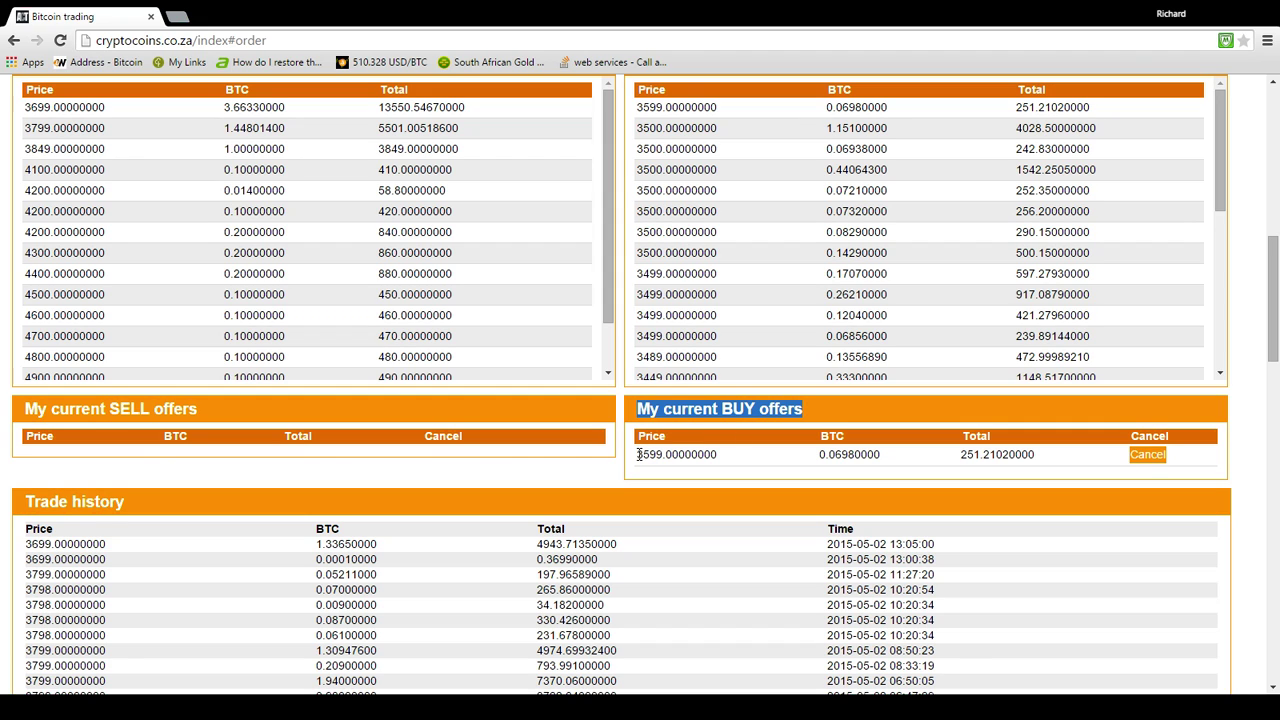
{"action": "left_click_drag", "start_coordinate": [638, 454], "coordinate": [664, 454]}
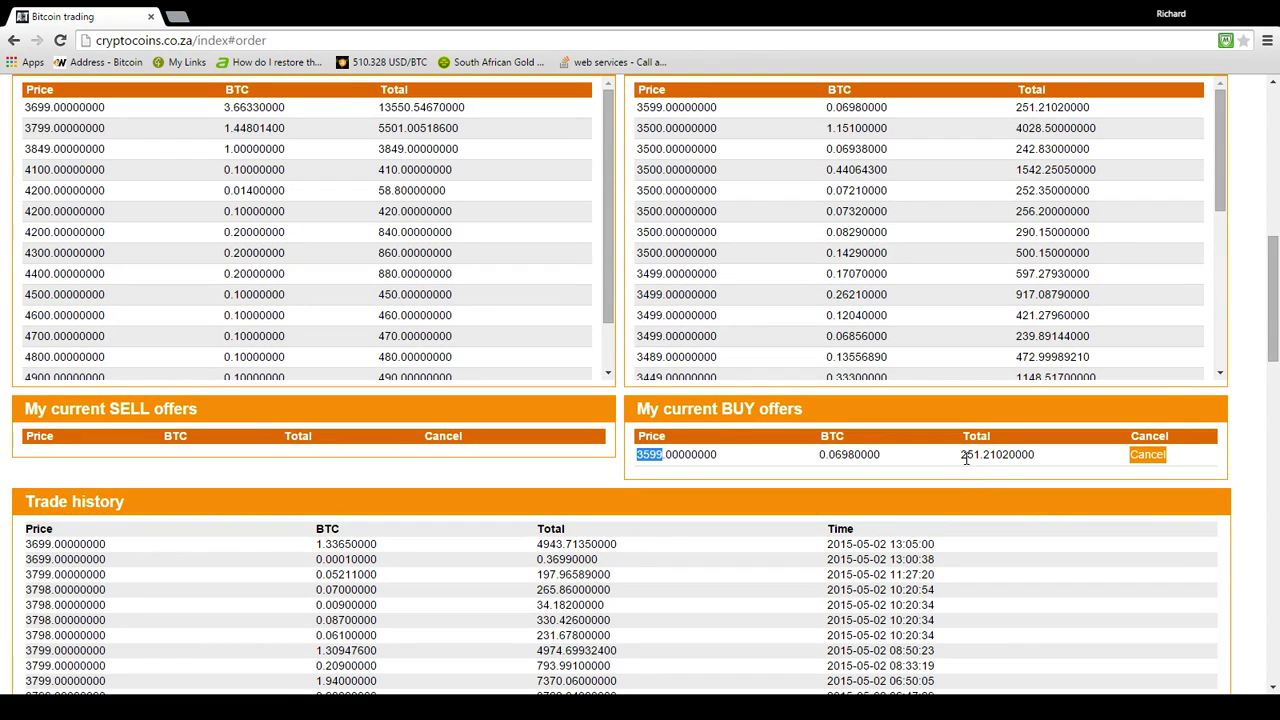
{"action": "left_click_drag", "start_coordinate": [961, 455], "coordinate": [984, 455]}
{"action": "scroll", "coordinate": [982, 455], "scroll_direction": "up", "scroll_amount": 7}
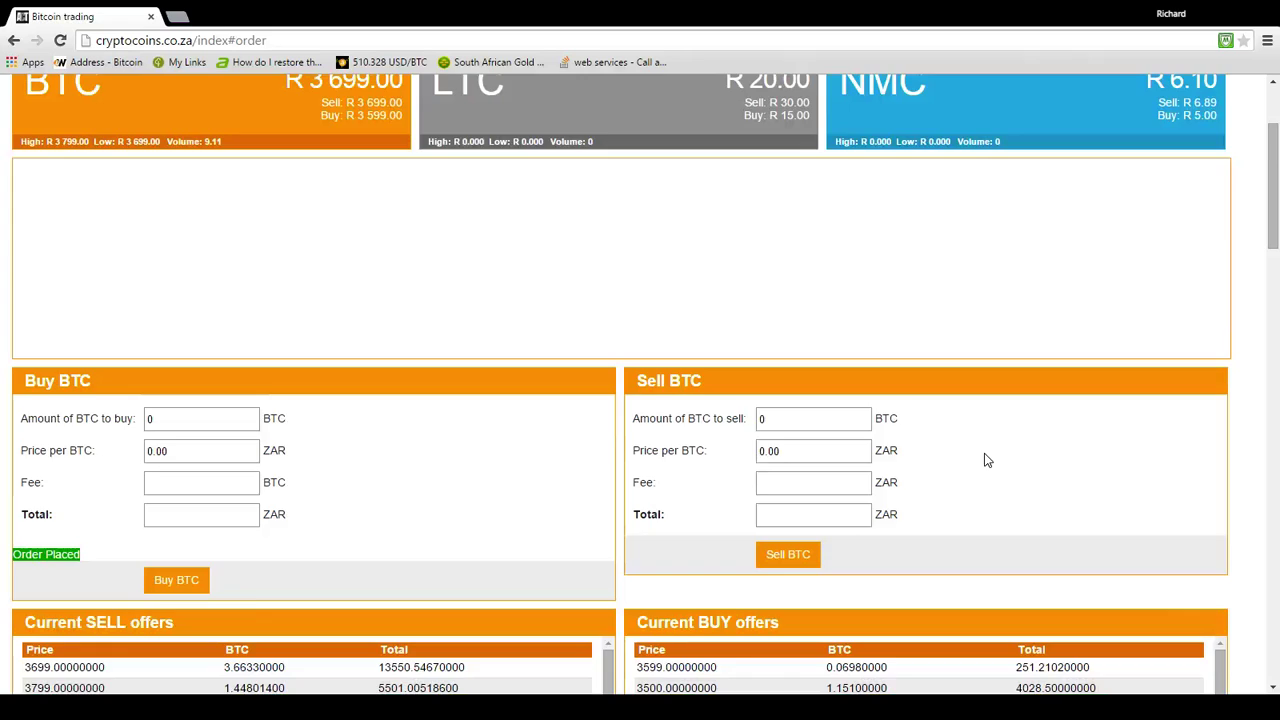
{"action": "scroll", "coordinate": [1137, 320], "scroll_direction": "down", "scroll_amount": 6}
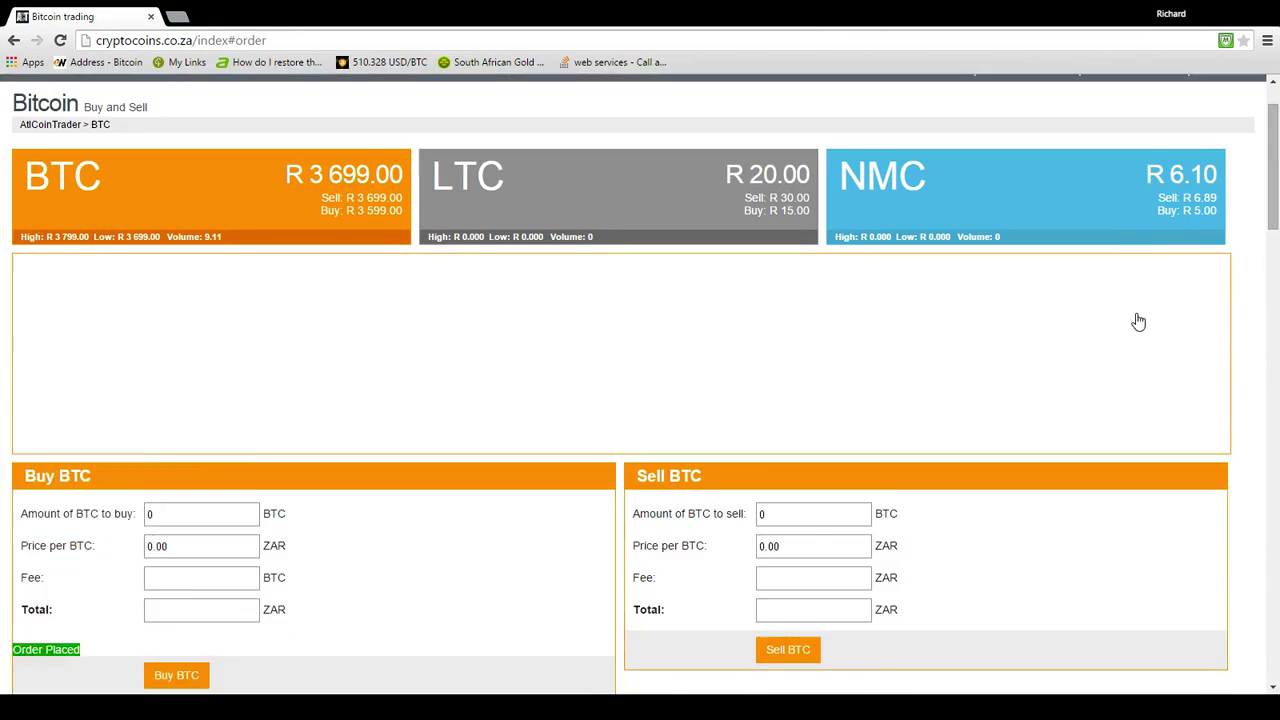
- Examine the placed buy order in the Current BUY offers and My current BUY offers lists, highlighting its total and price
{"action": "scroll", "coordinate": [1137, 320], "scroll_direction": "down", "scroll_amount": 2}
{"action": "scroll", "coordinate": [1136, 313], "scroll_direction": "up", "scroll_amount": 4}
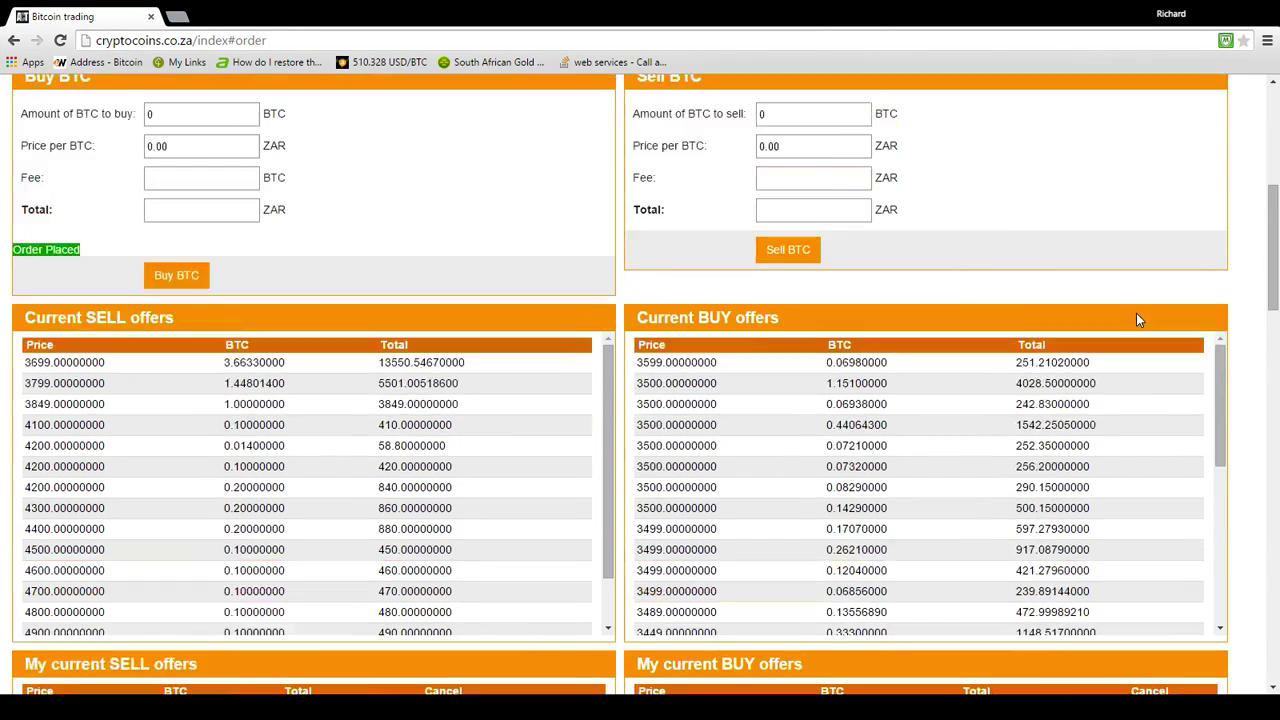
{"action": "scroll", "coordinate": [1267, 240], "scroll_direction": "down", "scroll_amount": 4}
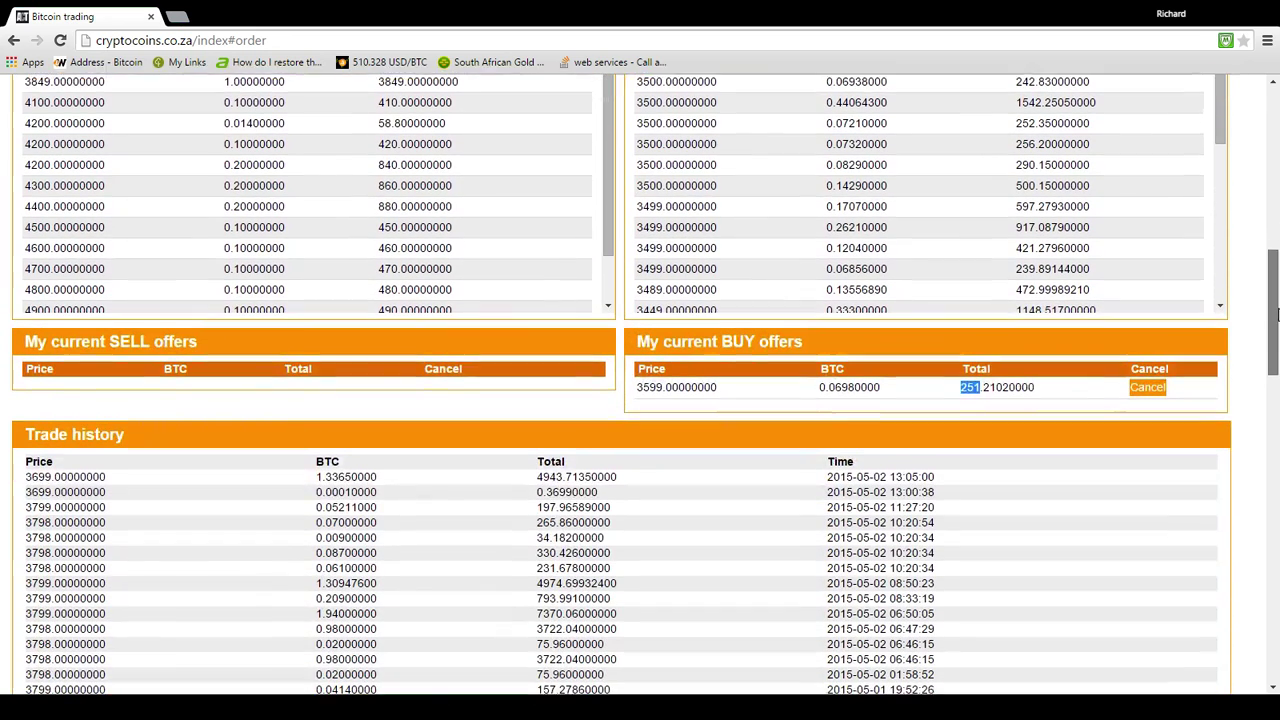
{"action": "left_click_drag", "start_coordinate": [981, 371], "coordinate": [959, 371]}
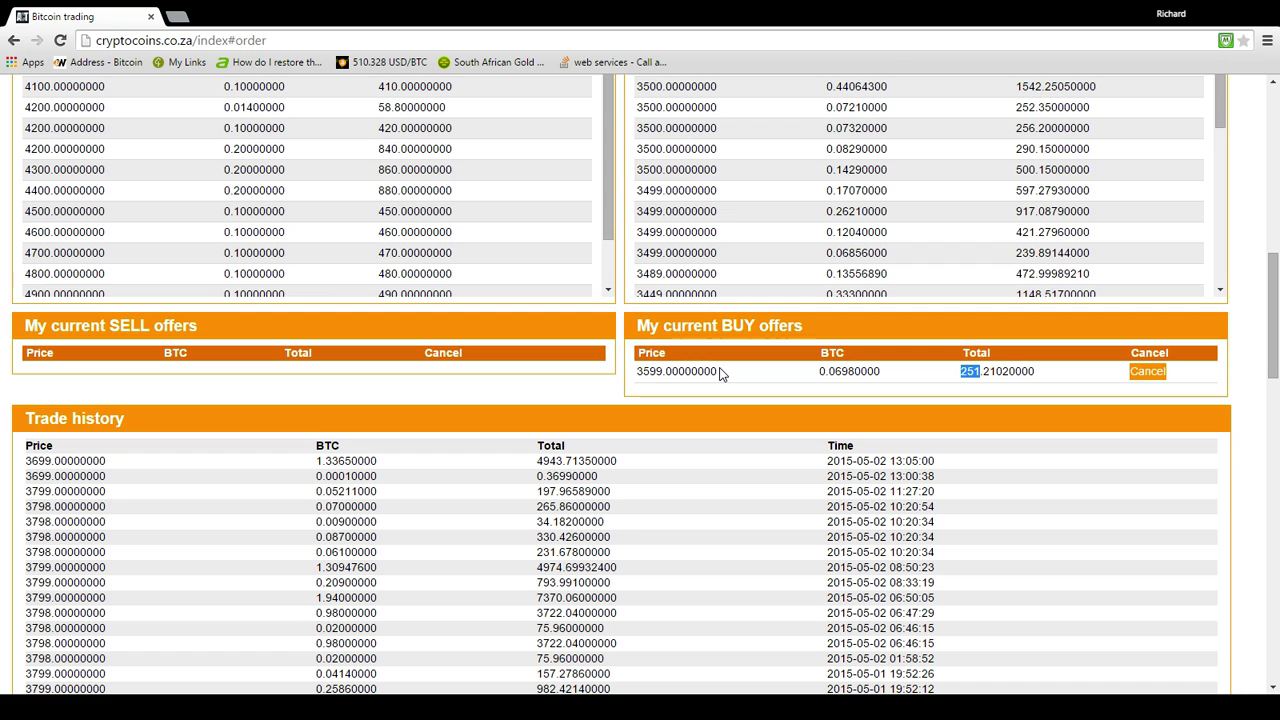
{"action": "scroll", "coordinate": [722, 374], "scroll_direction": "up", "scroll_amount": 2}
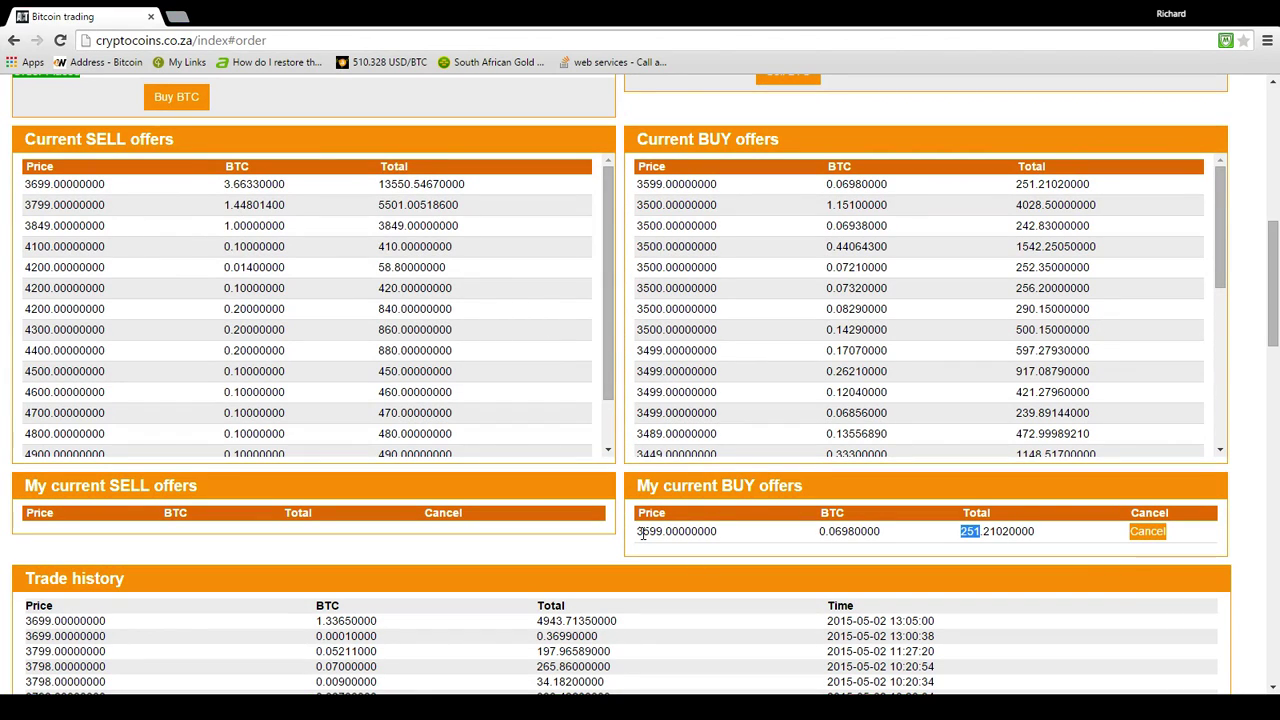
{"action": "left_click_drag", "start_coordinate": [638, 532], "coordinate": [668, 533]}
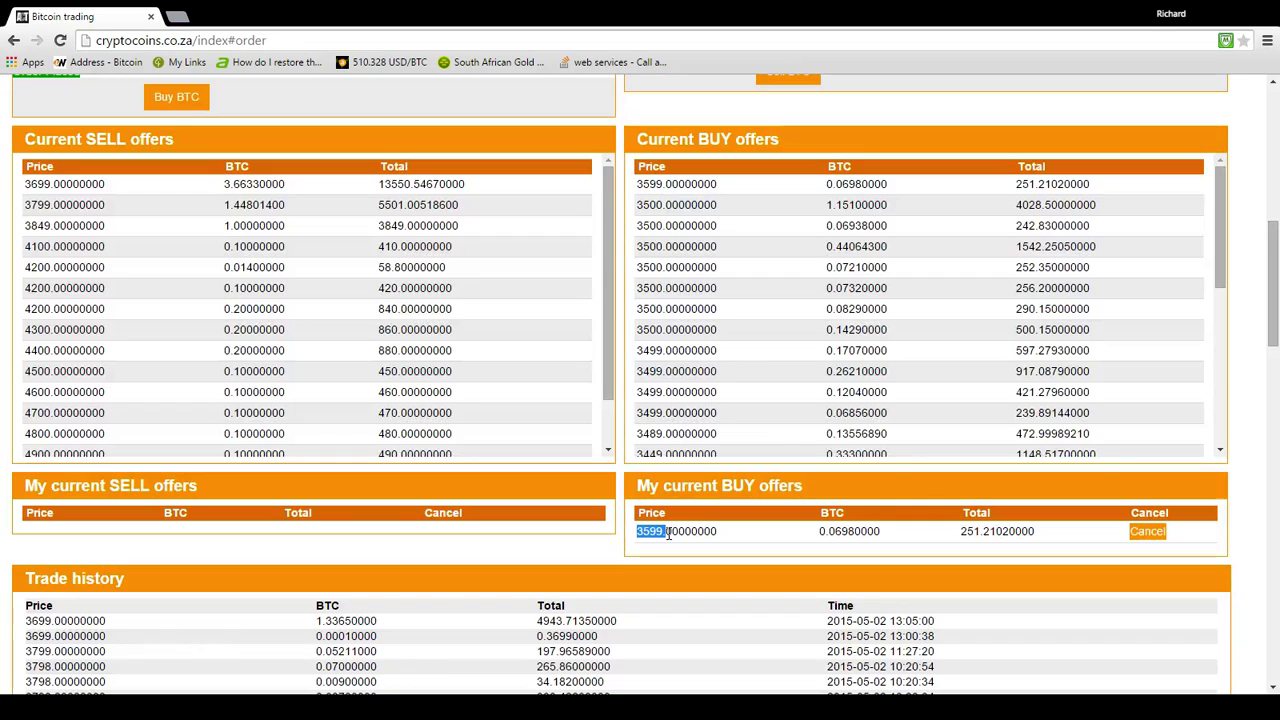
{"action": "left_click", "coordinate": [592, 554]}
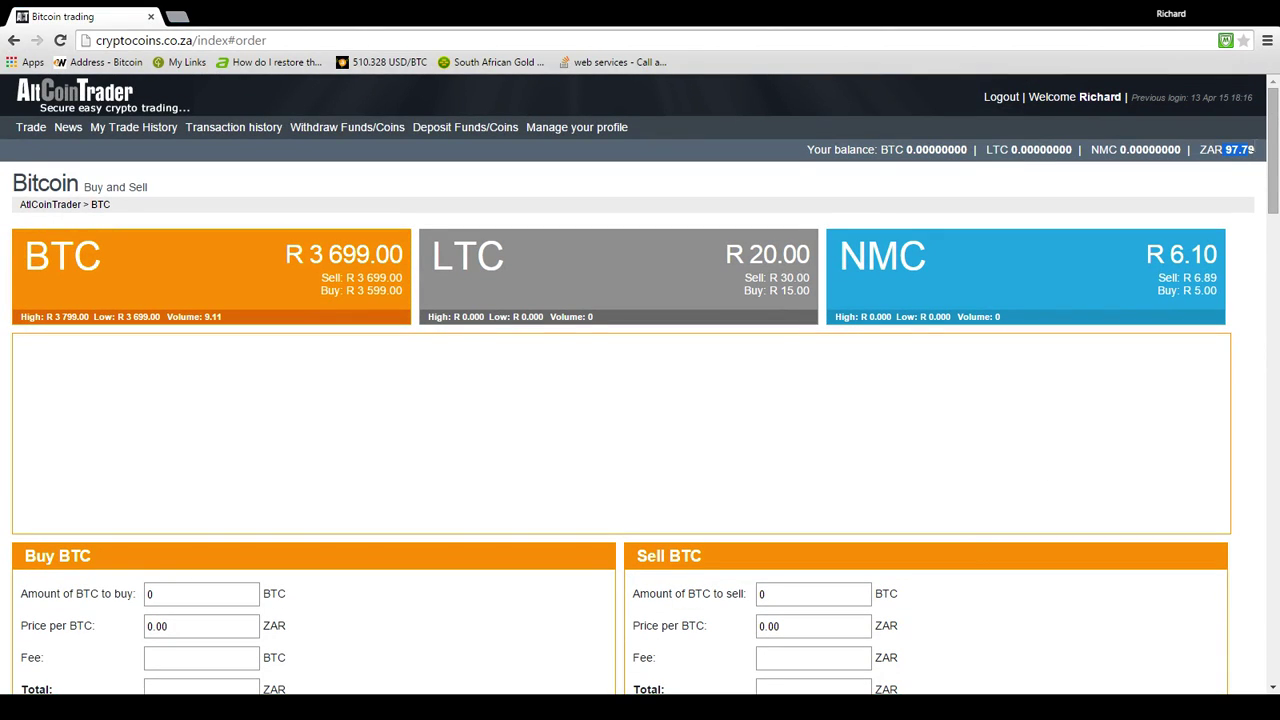
- Cancel the open order under My current BUY offers and check the account's ZAR balance
{"action": "scroll", "coordinate": [1214, 227], "scroll_direction": "down", "scroll_amount": 5}
{"action": "scroll", "coordinate": [1214, 227], "scroll_direction": "down", "scroll_amount": 3}
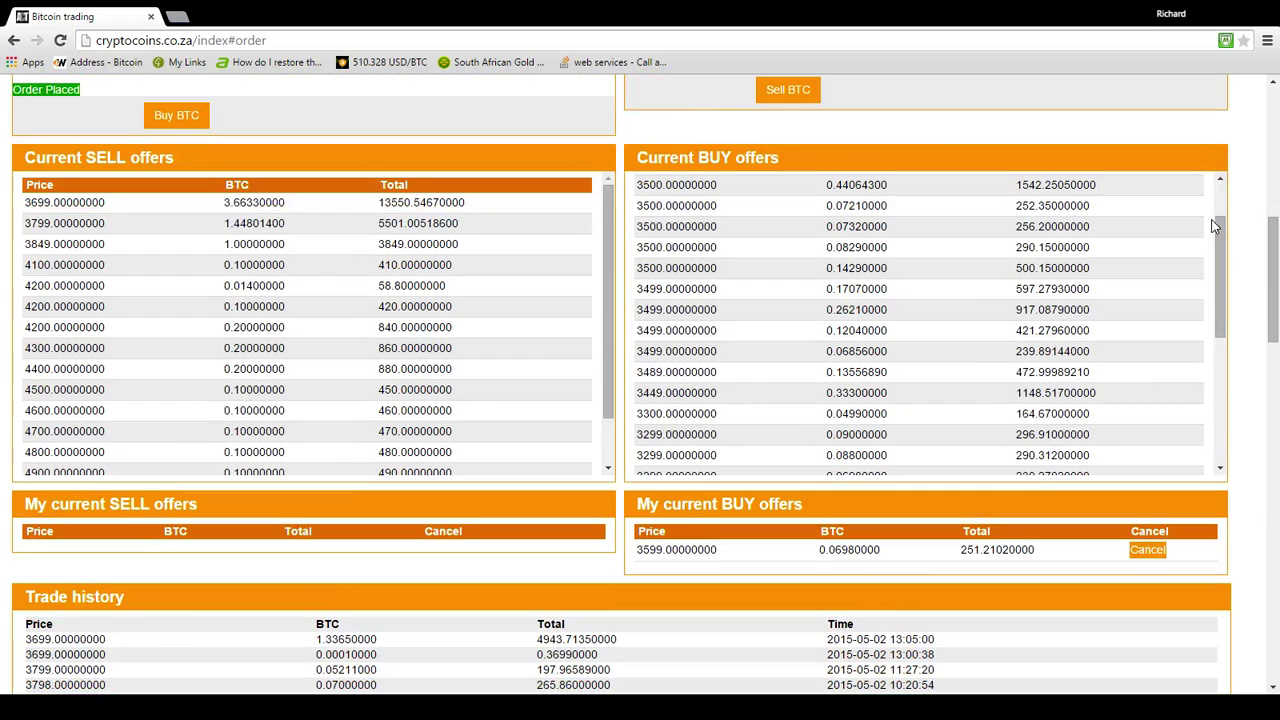
{"action": "left_click", "coordinate": [1149, 552]}
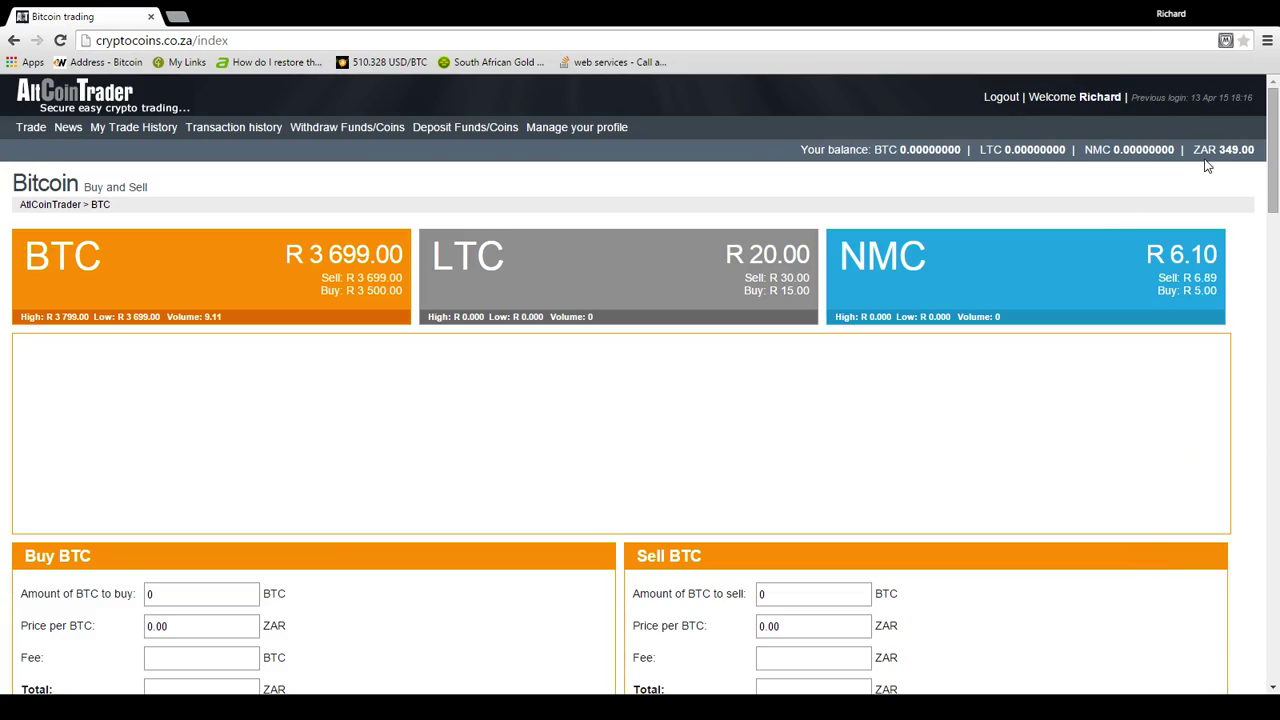
{"action": "left_click_drag", "start_coordinate": [1217, 149], "coordinate": [1268, 150]}
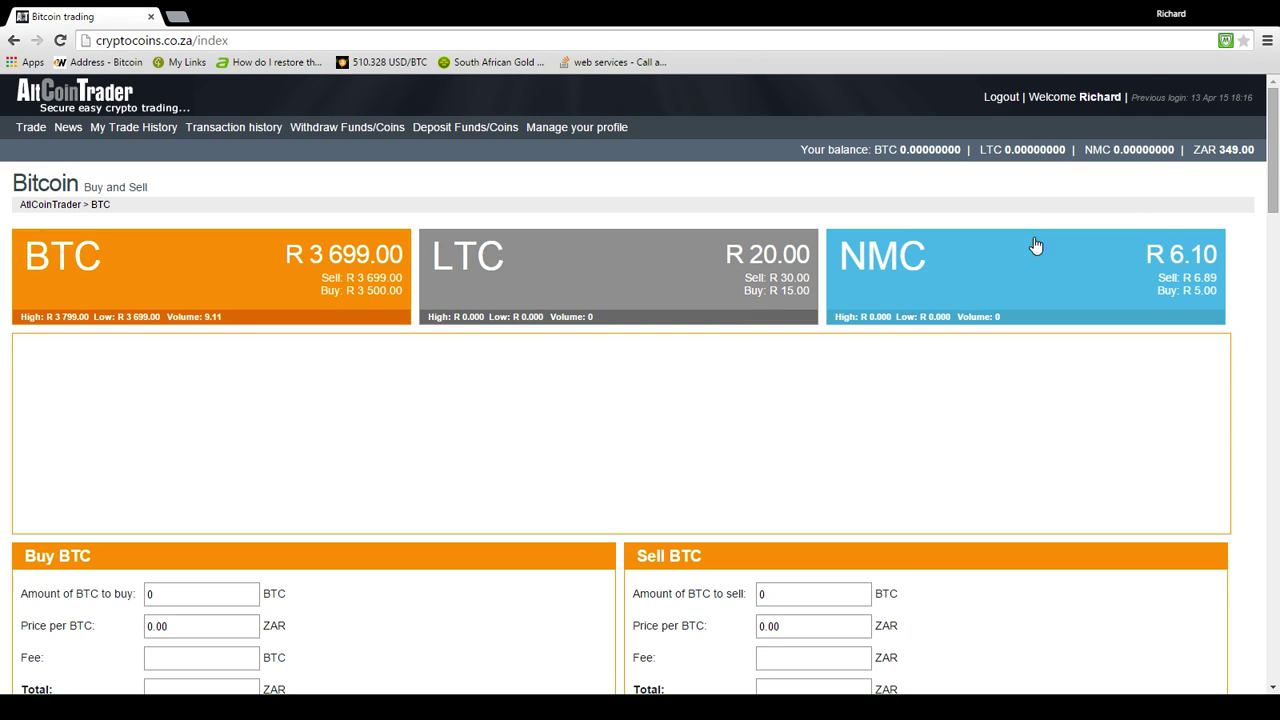
- Reload the Bitcoin buy and sell page from the BTC price tile to get a fresh Buy BTC form
{"action": "scroll", "coordinate": [958, 318], "scroll_direction": "down", "scroll_amount": 1}
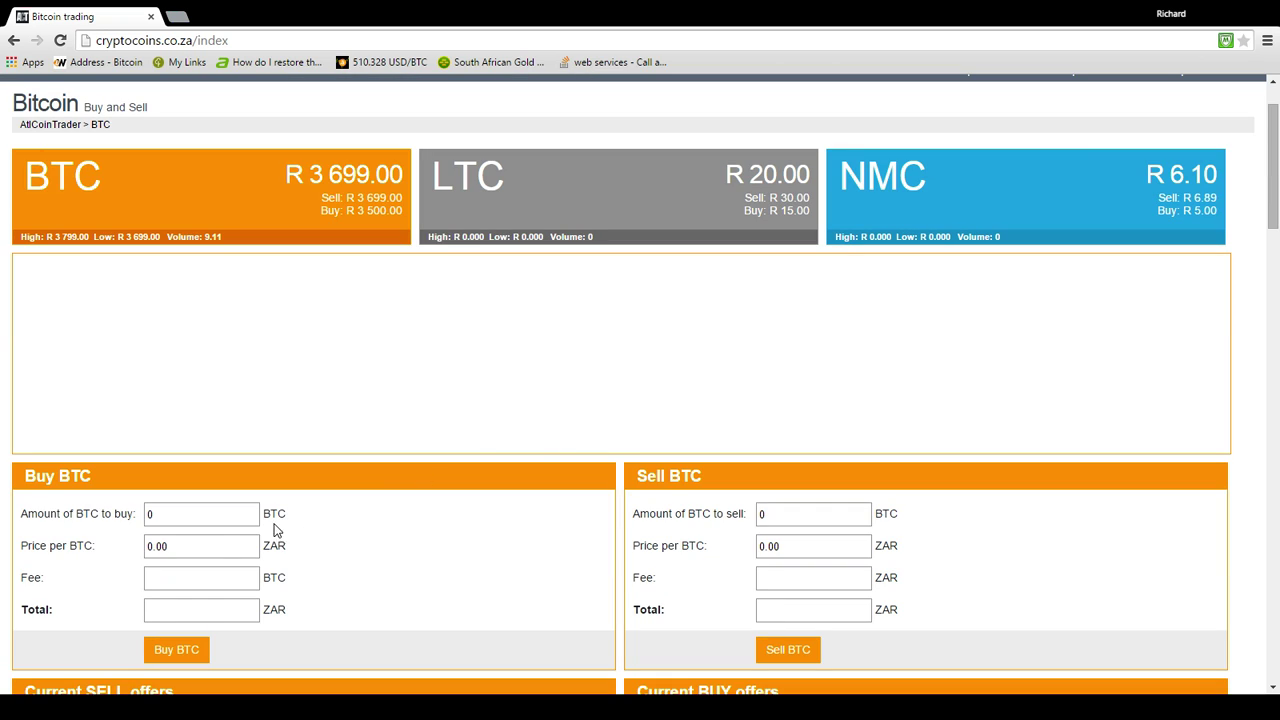
{"action": "left_click", "coordinate": [172, 546]}
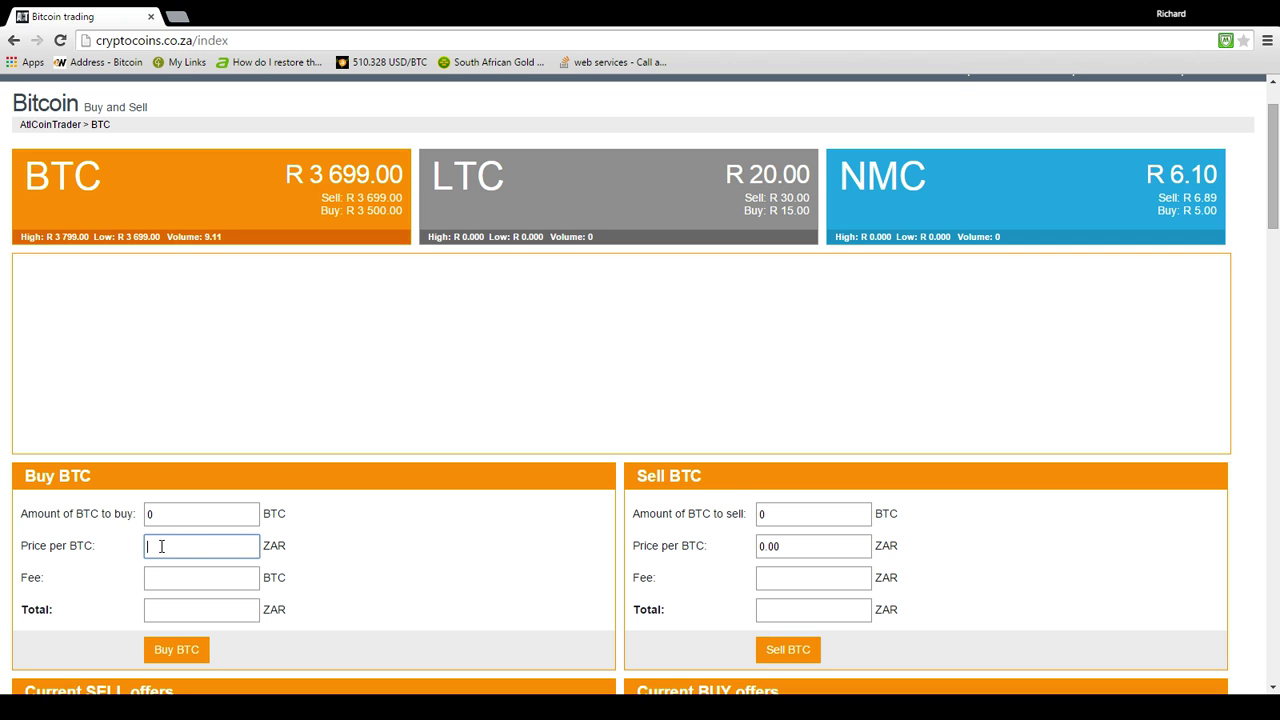
{"action": "scroll", "coordinate": [551, 391], "scroll_direction": "up", "scroll_amount": 2}
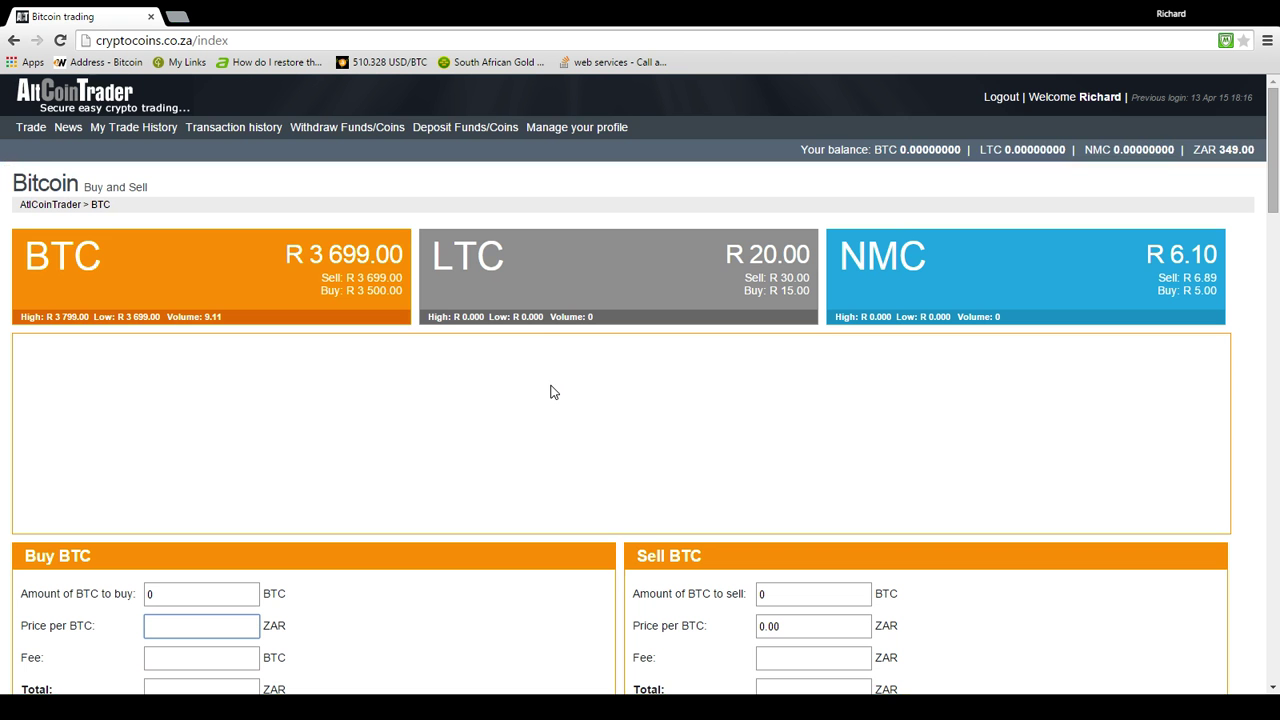
{"action": "left_click", "coordinate": [240, 298]}
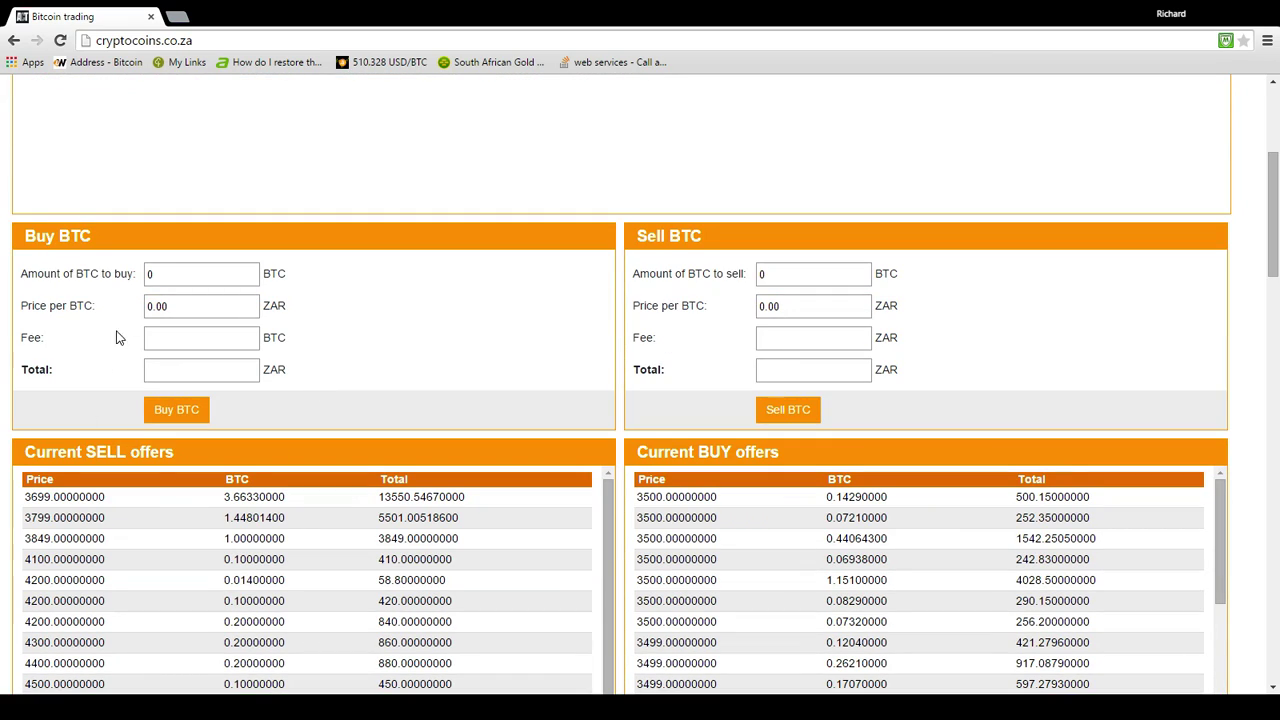
- Fill in the Buy BTC form with a price of 3699 ZAR per BTC and an amount of 0.0798 BTC
{"action": "left_click", "coordinate": [162, 273]}
{"action": "left_click", "coordinate": [196, 305]}
{"action": "type", "text": "3699"}
{"action": "left_click", "coordinate": [425, 277]}
{"action": "left_click", "coordinate": [158, 273]}
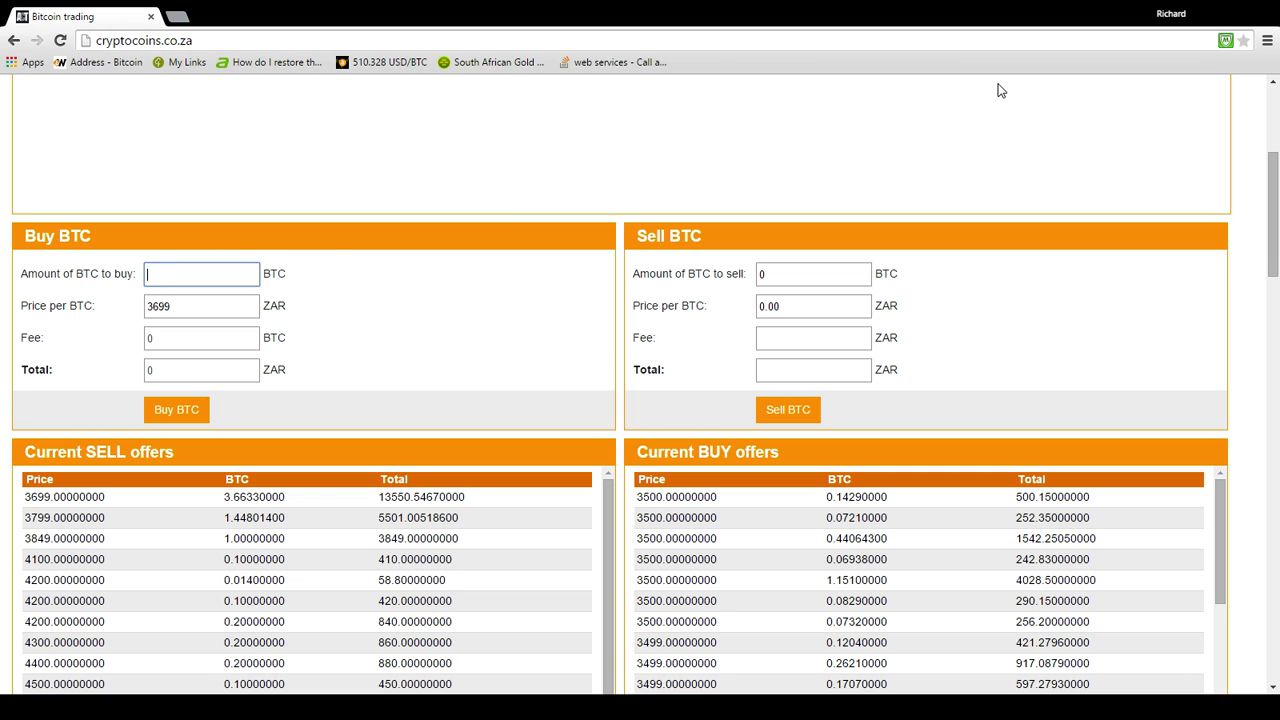
{"action": "type", "text": "0.0798"}
{"action": "left_click", "coordinate": [492, 340]}
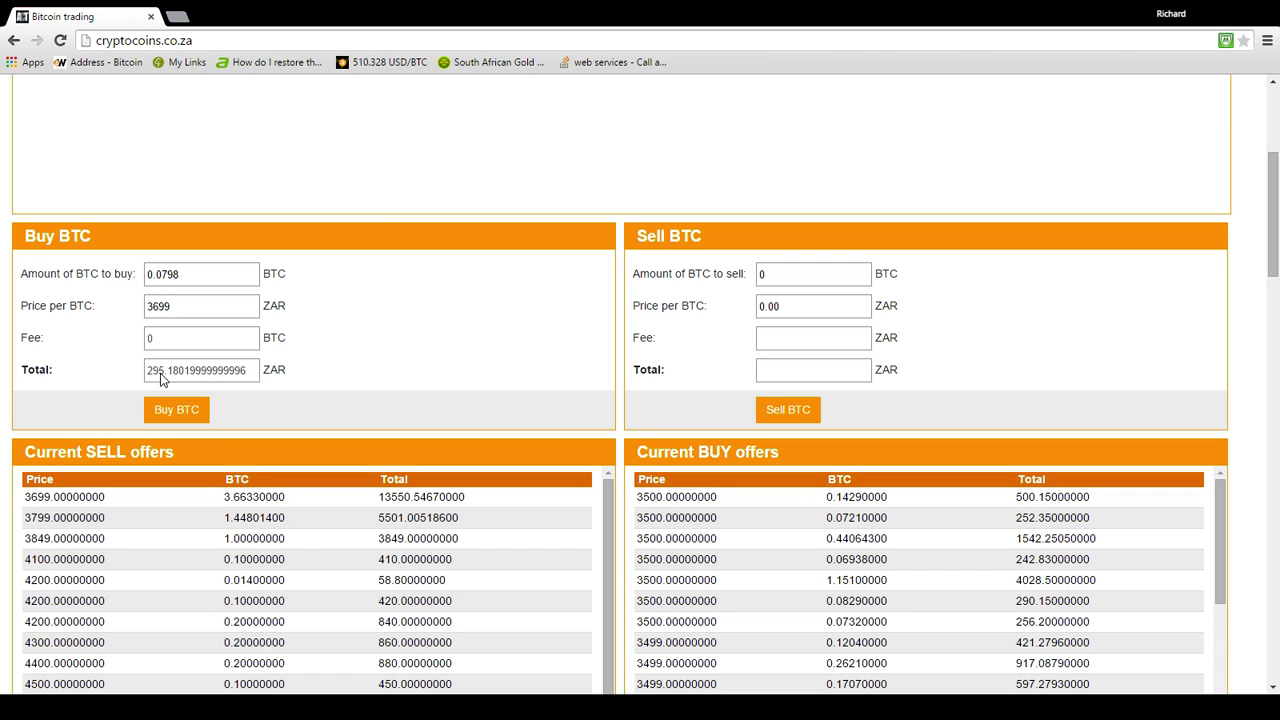
- Submit the buy order for 0.0798 BTC at 3699 ZAR, checking the account balances around the purchase
{"action": "scroll", "coordinate": [470, 365], "scroll_direction": "up", "scroll_amount": 4}
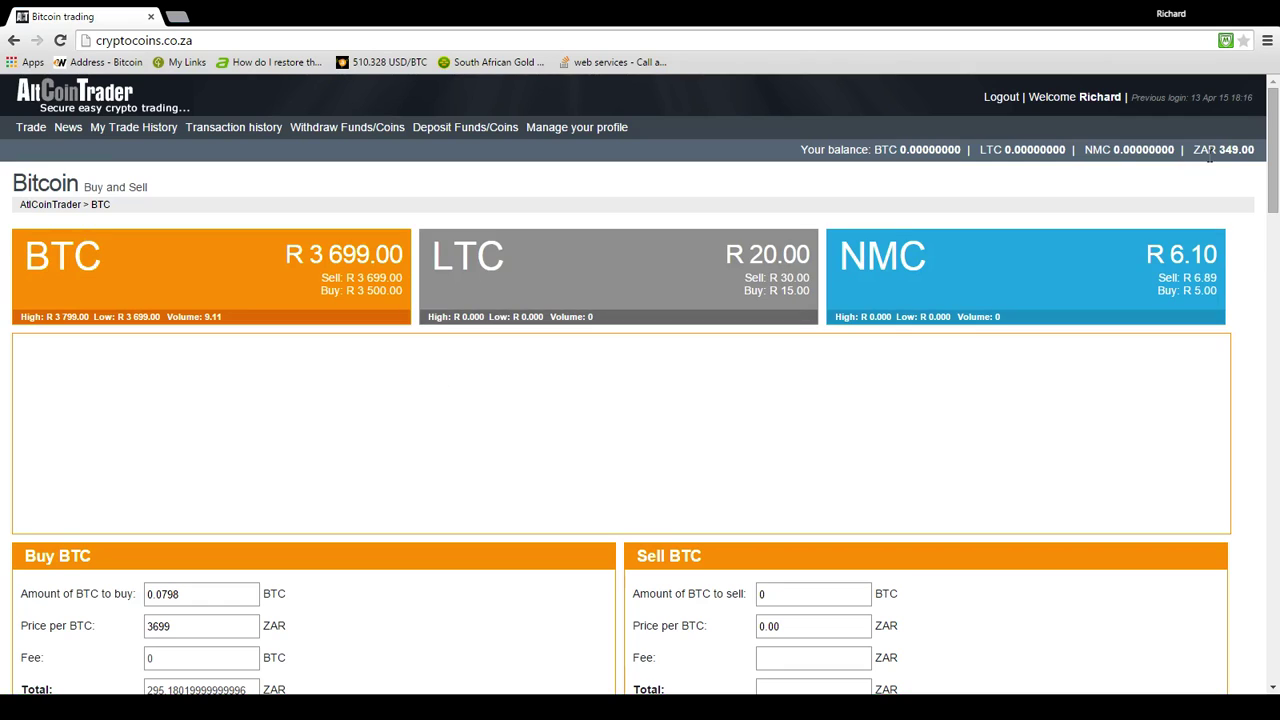
{"action": "scroll", "coordinate": [961, 333], "scroll_direction": "down", "scroll_amount": 3}
{"action": "scroll", "coordinate": [961, 333], "scroll_direction": "down", "scroll_amount": 2}
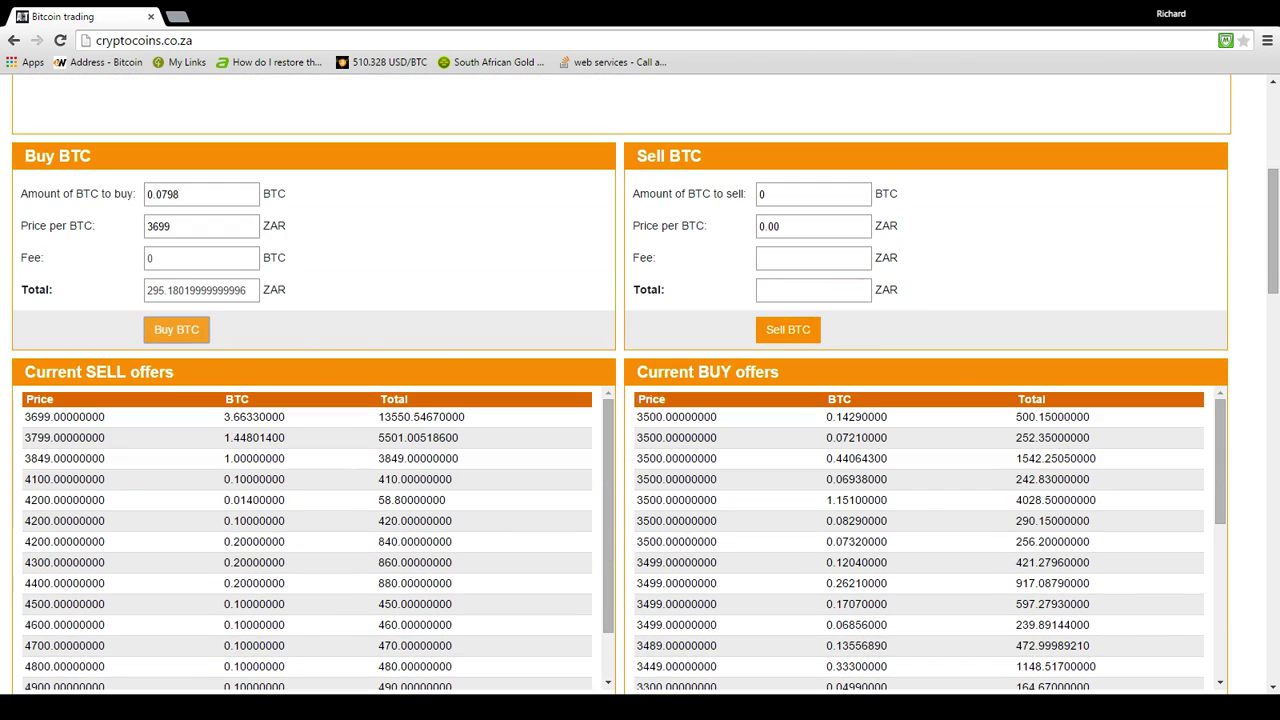
{"action": "left_click", "coordinate": [176, 329]}
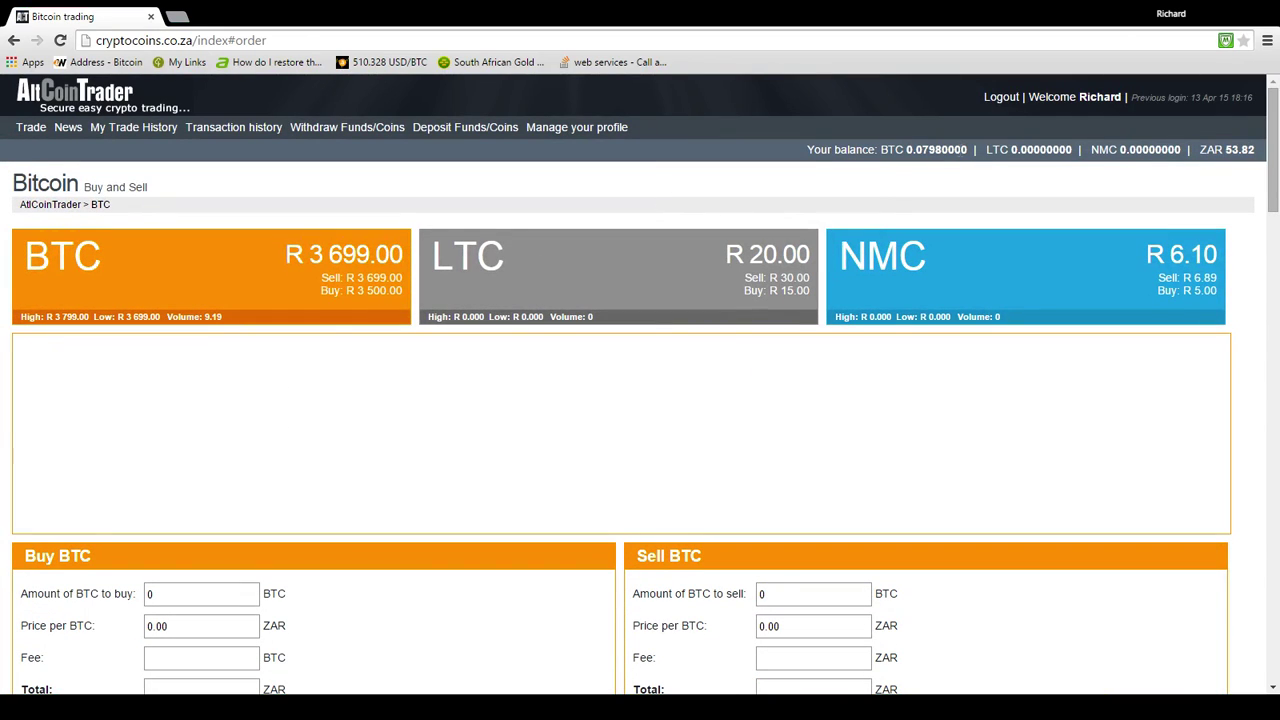
{"action": "left_click_drag", "start_coordinate": [906, 149], "coordinate": [969, 149]}
- Open the funds and coins withdrawal page and enter the receiving Bitcoin address in the Withdraw BTC form
{"action": "left_click", "coordinate": [344, 128]}
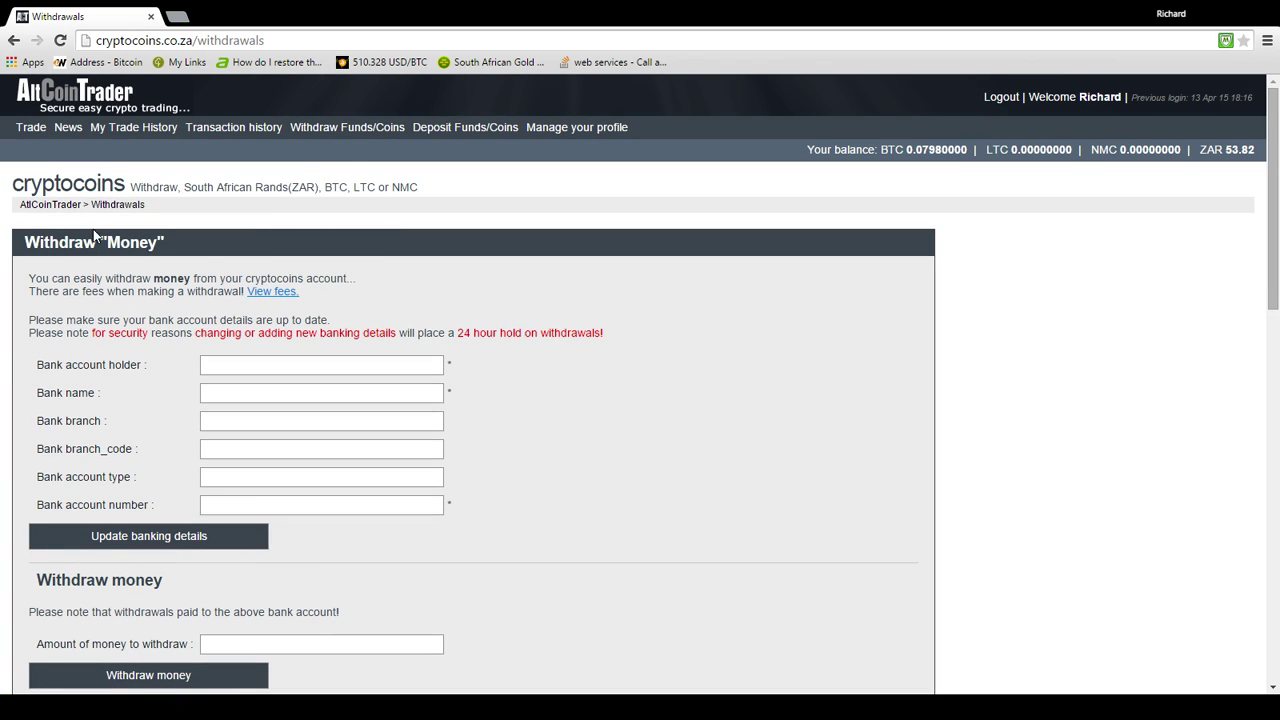
{"action": "scroll", "coordinate": [178, 250], "scroll_direction": "down", "scroll_amount": 5}
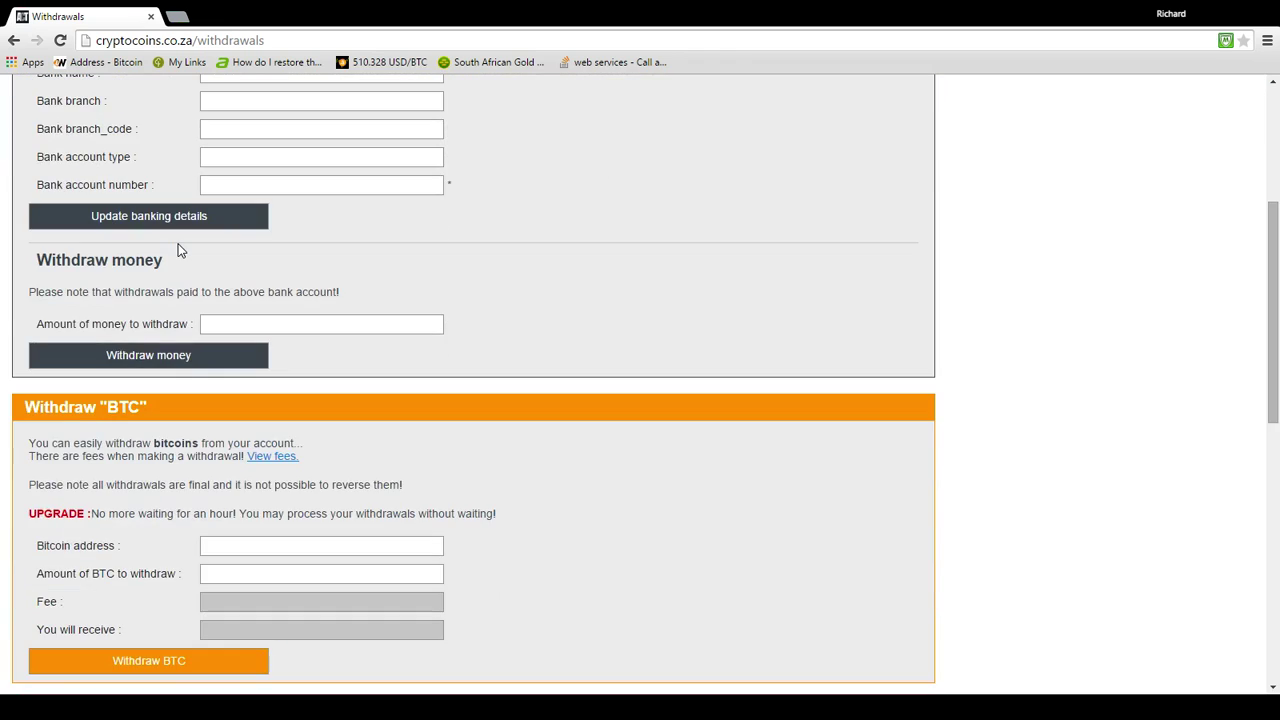
{"action": "scroll", "coordinate": [178, 250], "scroll_direction": "down", "scroll_amount": 1}
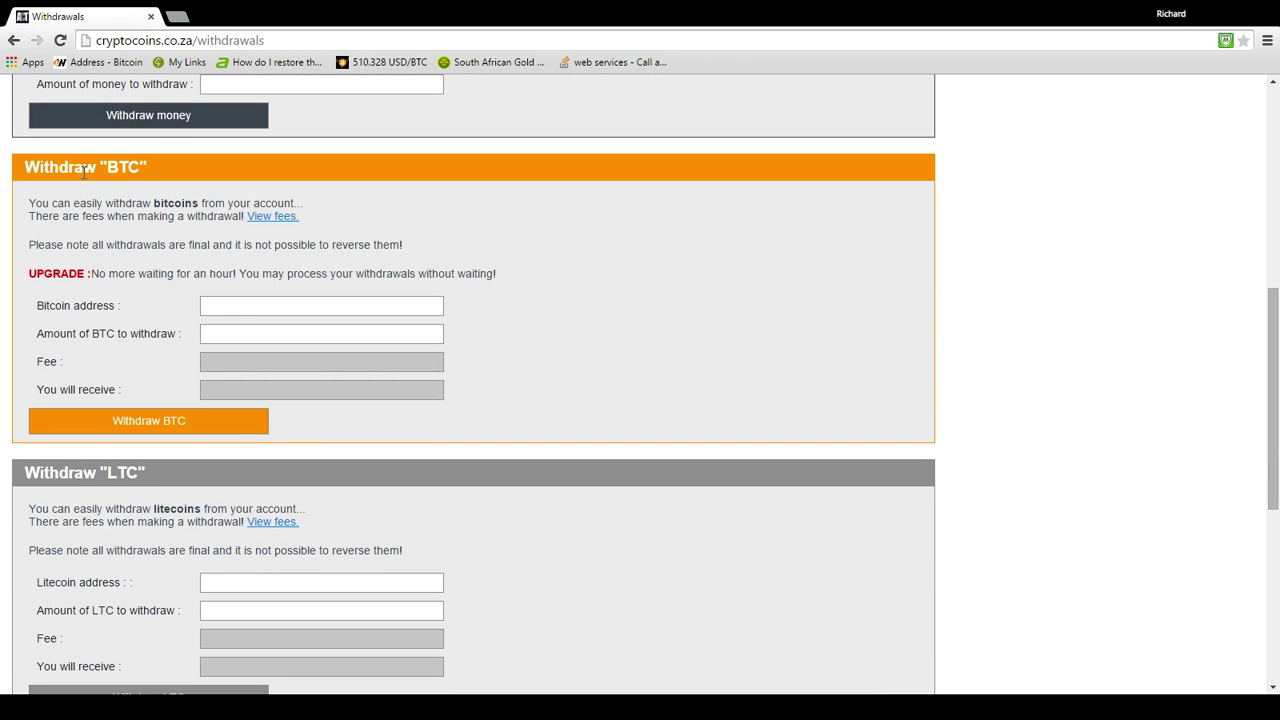
{"action": "left_click", "coordinate": [215, 305]}
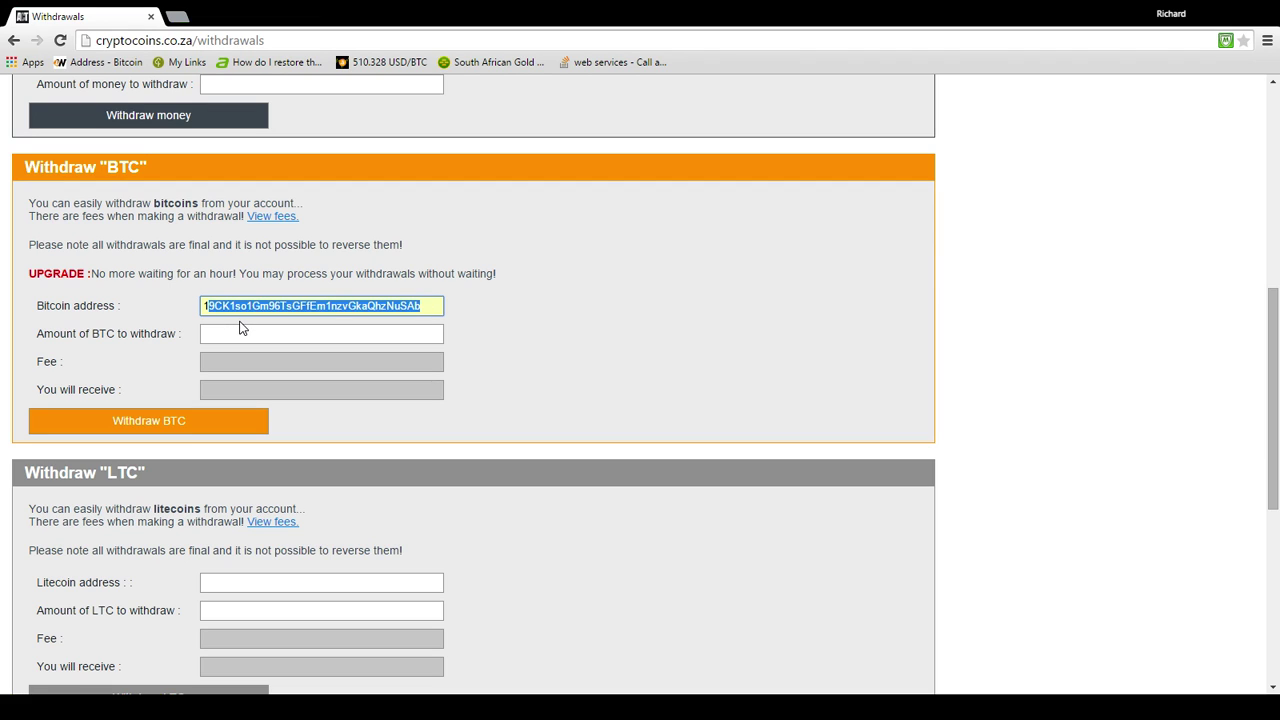
{"action": "left_click", "coordinate": [240, 327]}
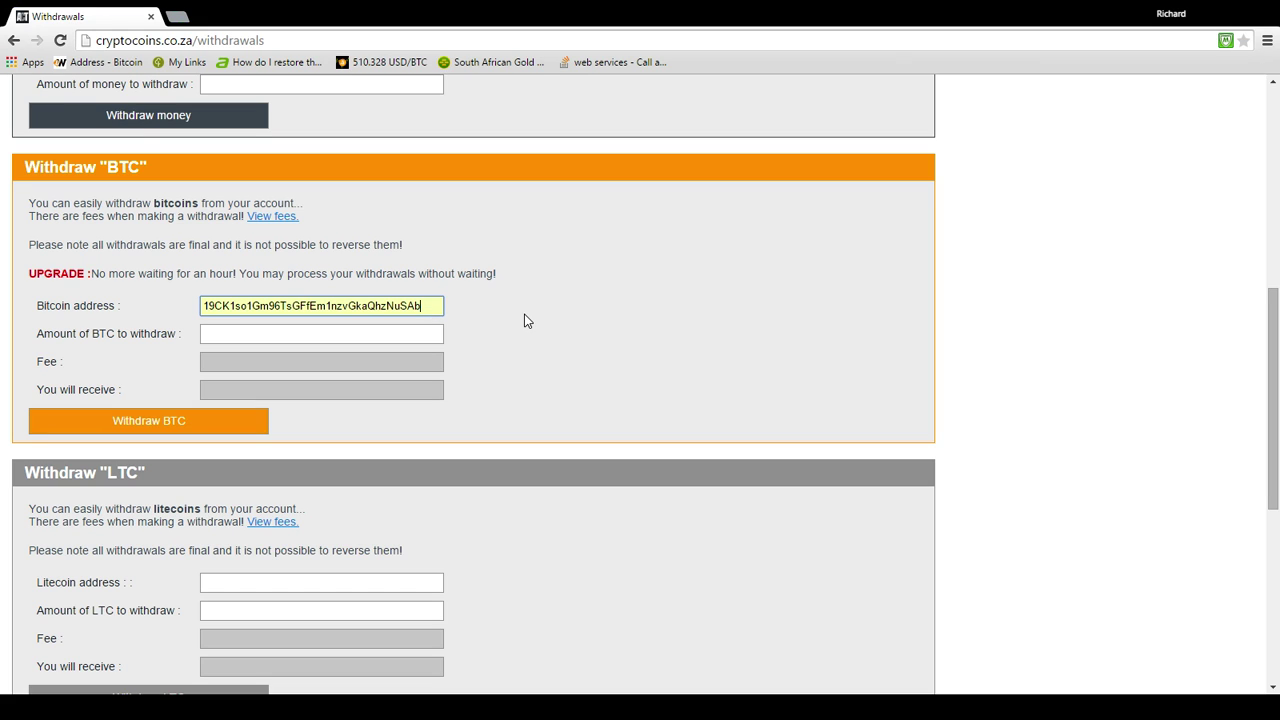
- Set the amount of BTC to withdraw to 0.0798 and submit the BTC withdrawal request
{"action": "left_click", "coordinate": [266, 335]}
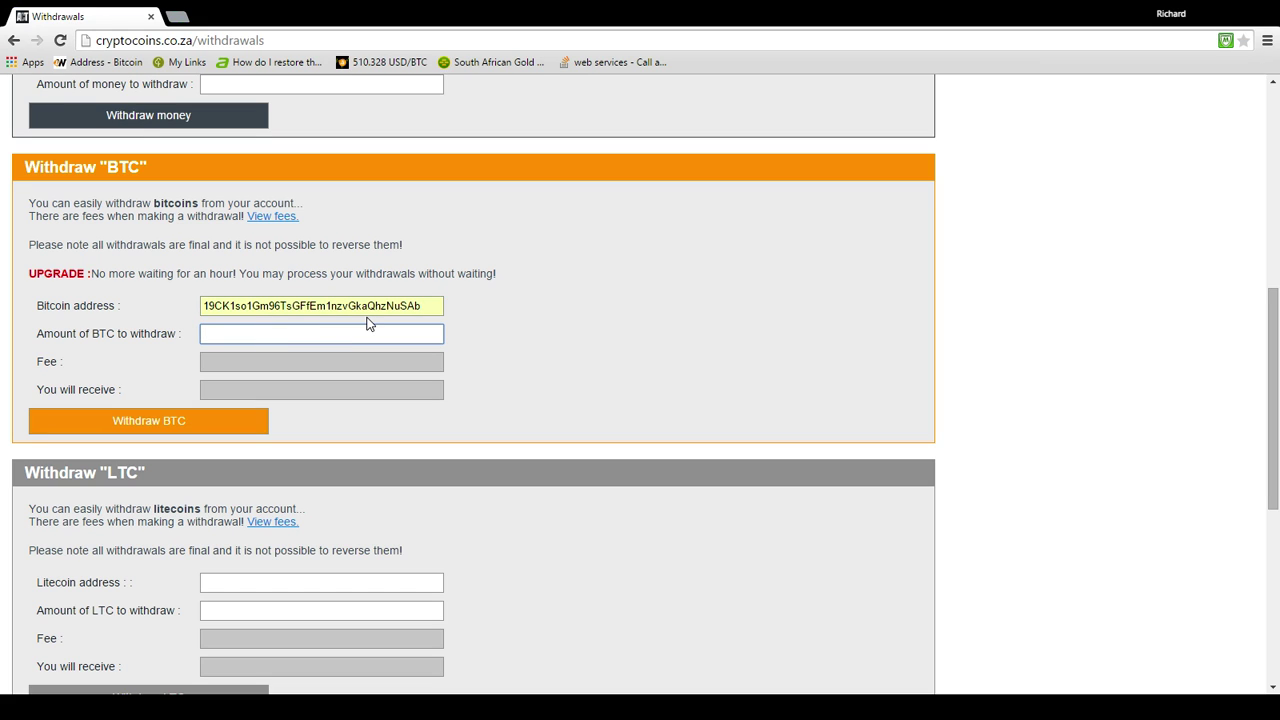
{"action": "type", "text": "0.0798"}
{"action": "left_click", "coordinate": [165, 427]}
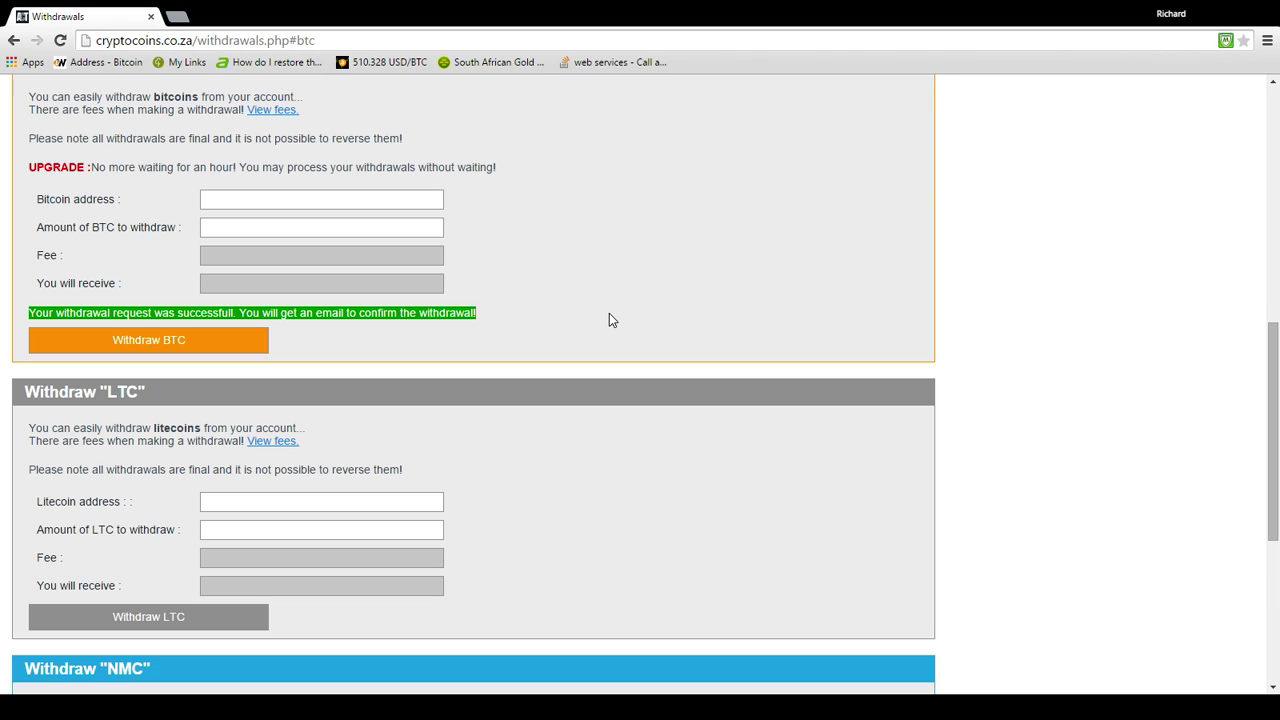
- Check the account's BTC balance and review the BTC withdrawal's status in the withdrawal history
{"action": "scroll", "coordinate": [612, 319], "scroll_direction": "up", "scroll_amount": 8}
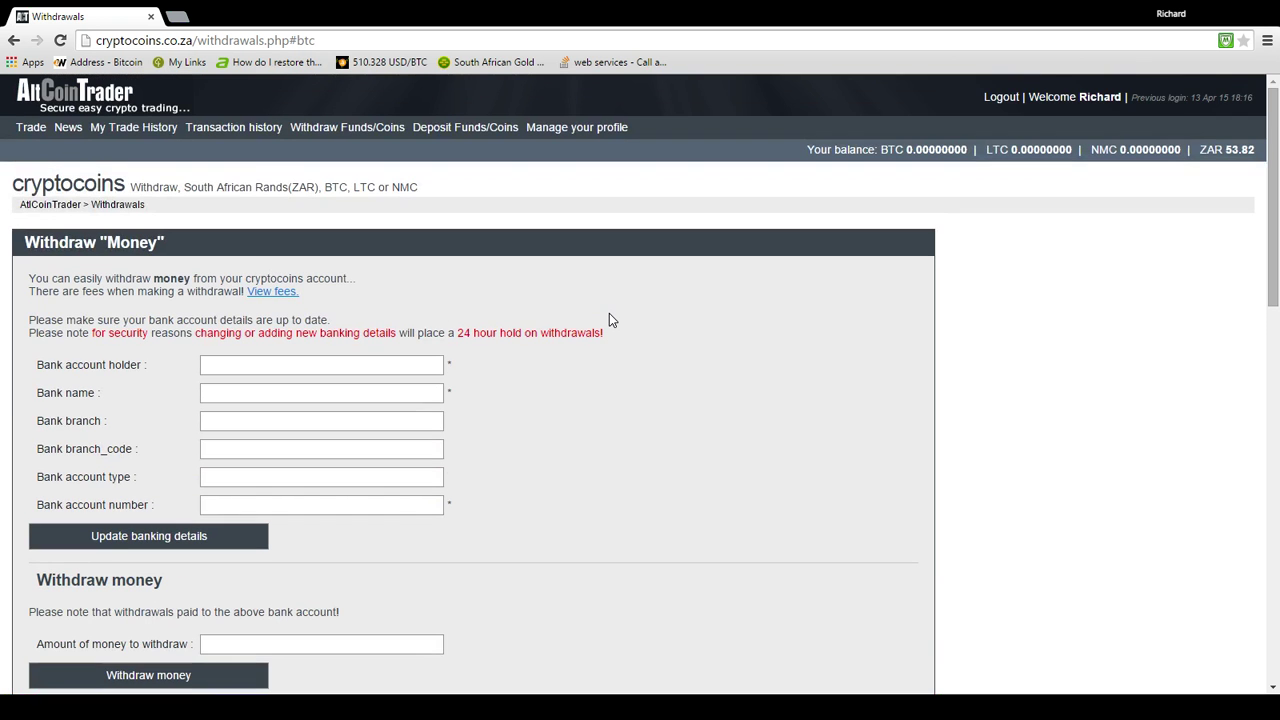
{"action": "mouse_move", "coordinate": [196, 138]}
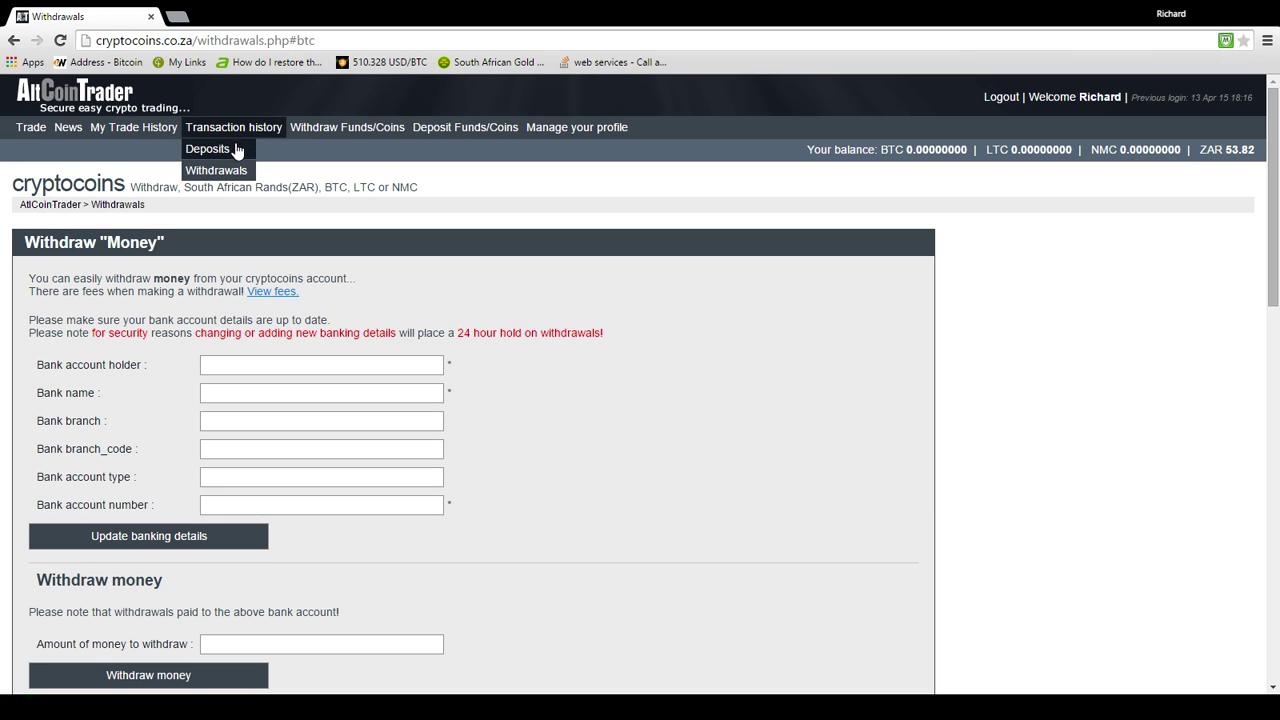
{"action": "left_click", "coordinate": [228, 174]}
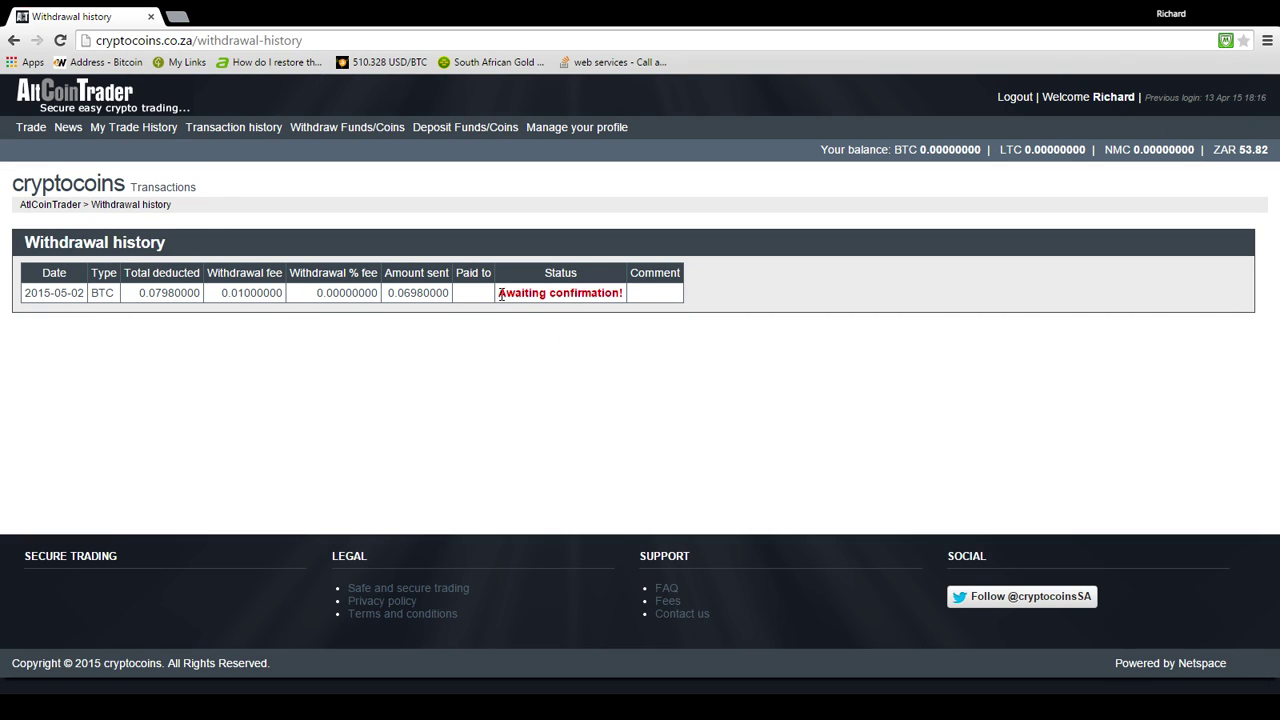
{"action": "left_click_drag", "start_coordinate": [497, 291], "coordinate": [625, 292]}
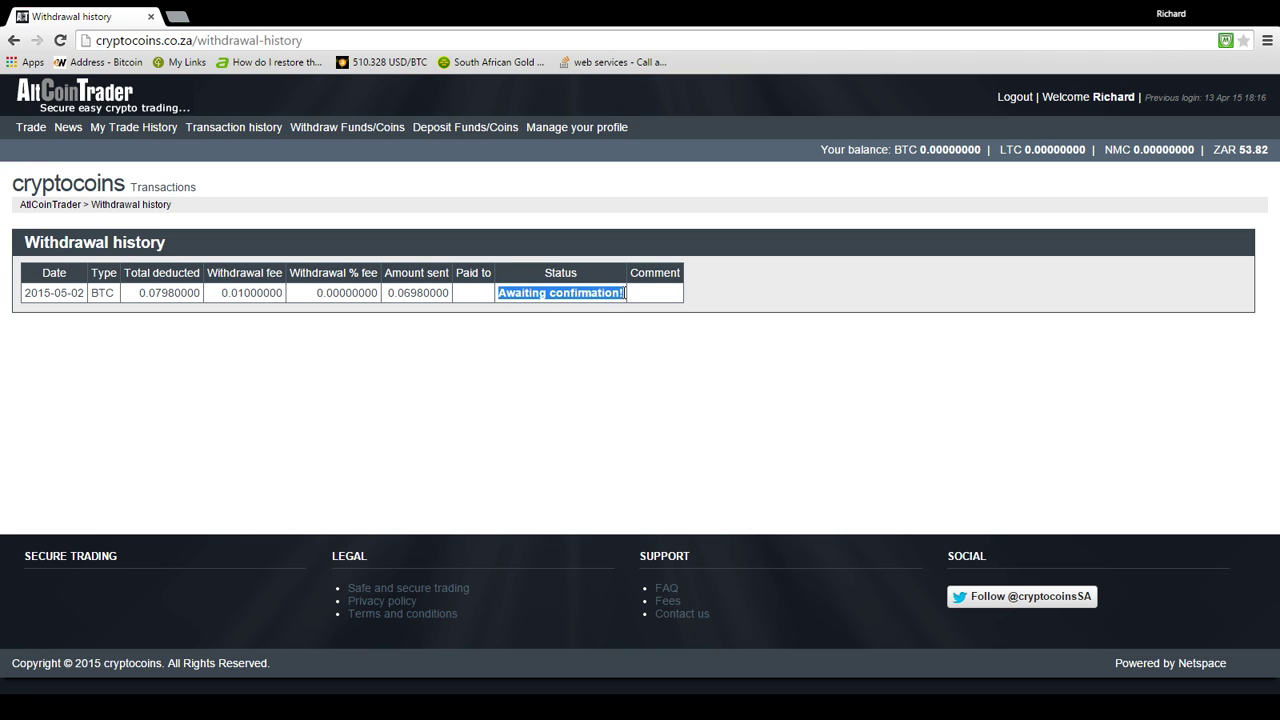
{"action": "left_click", "coordinate": [581, 366]}
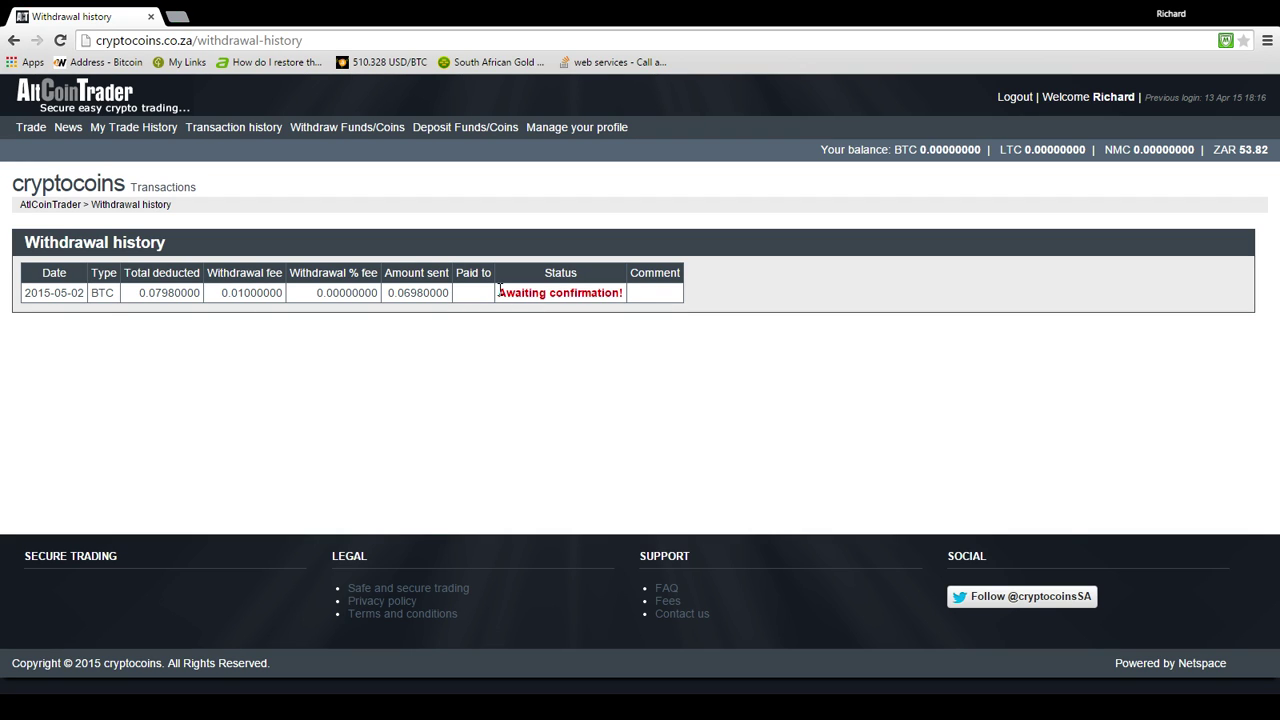
{"action": "left_click_drag", "start_coordinate": [498, 292], "coordinate": [624, 295]}
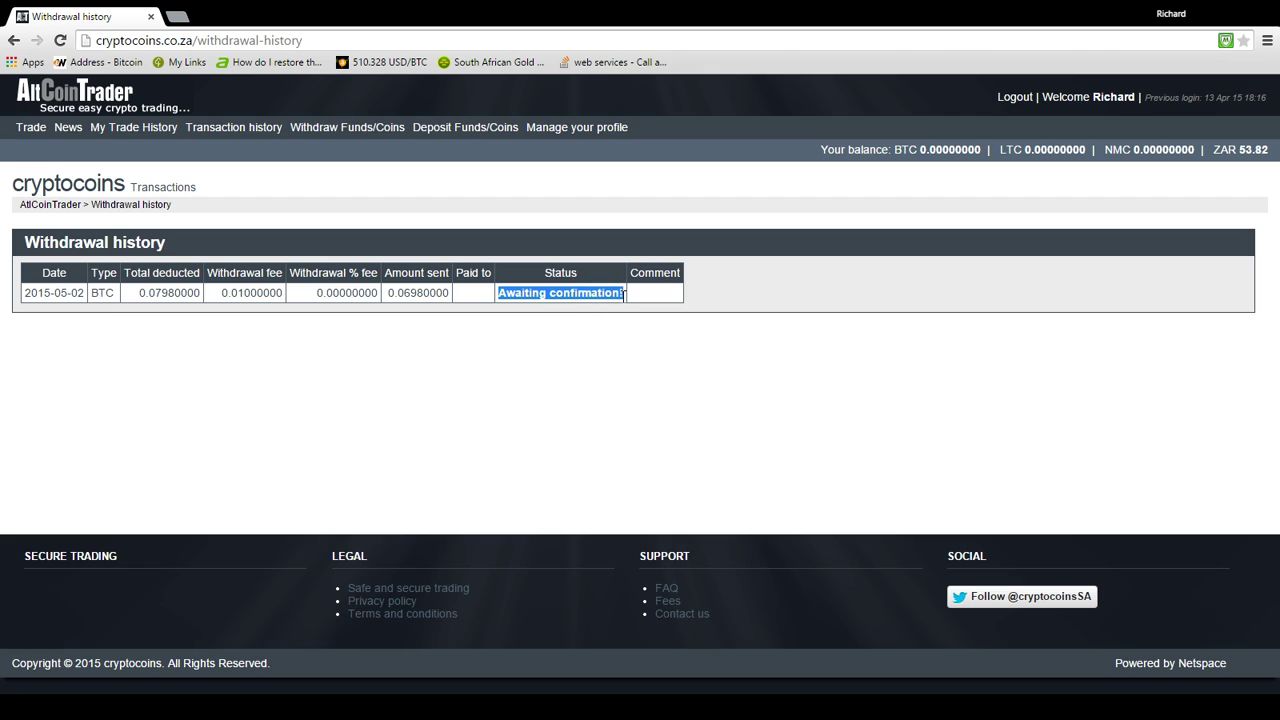